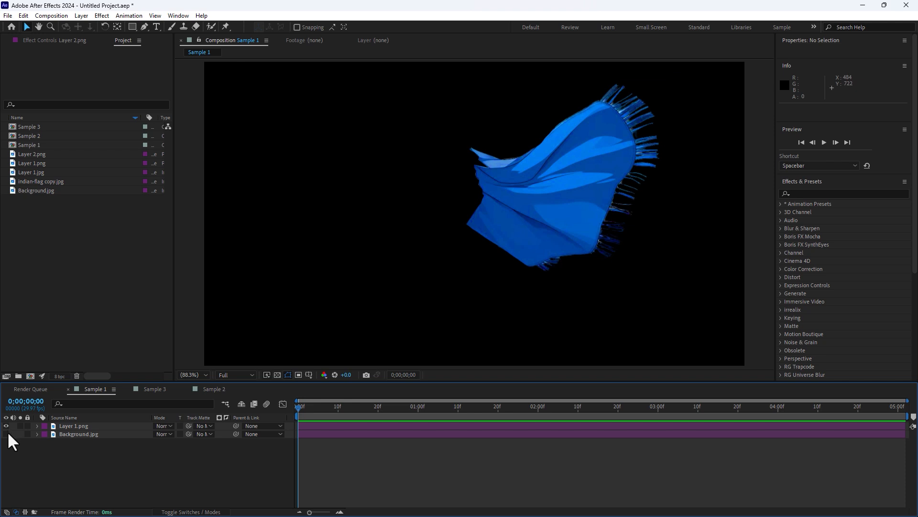
# Make the Background layer visible and lock it.
pyautogui.click(6, 434)
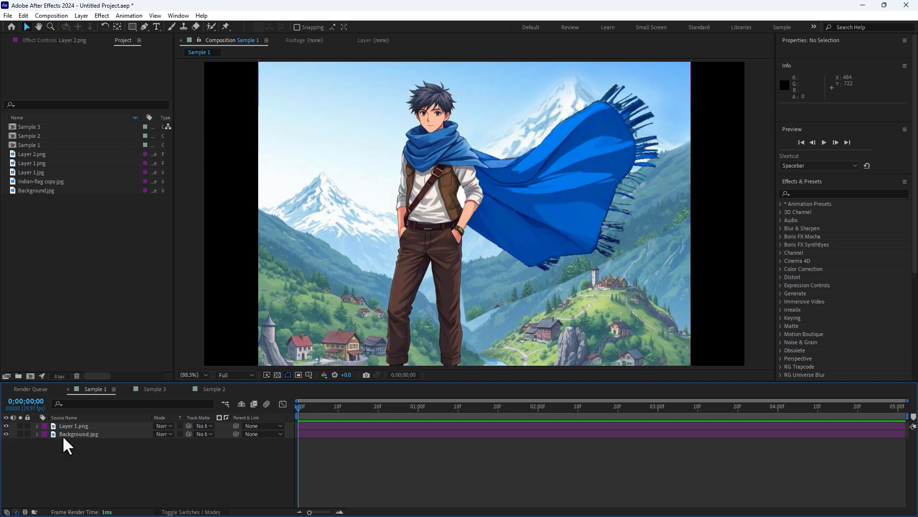
pyautogui.click(64, 435)
pyautogui.click(27, 434)
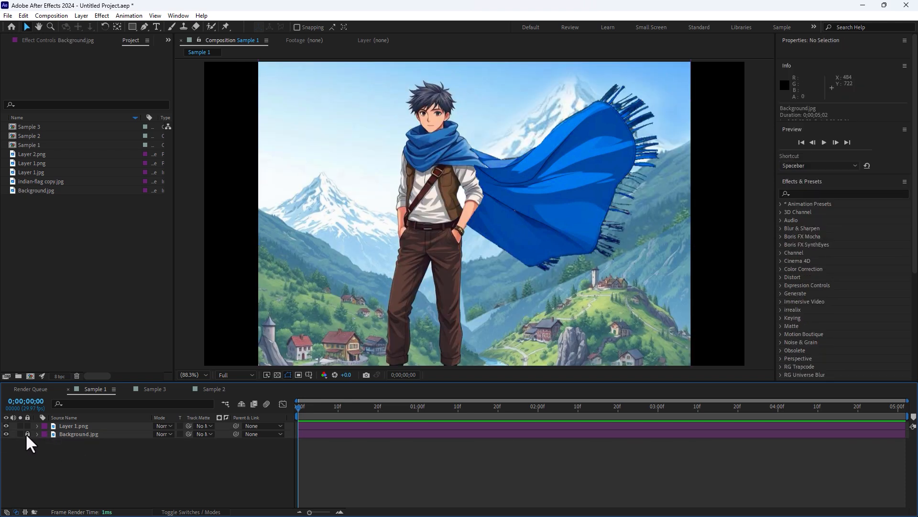
# Apply the Zaxwerks 3D Flag effect to Layer 1.png.
pyautogui.click(85, 425)
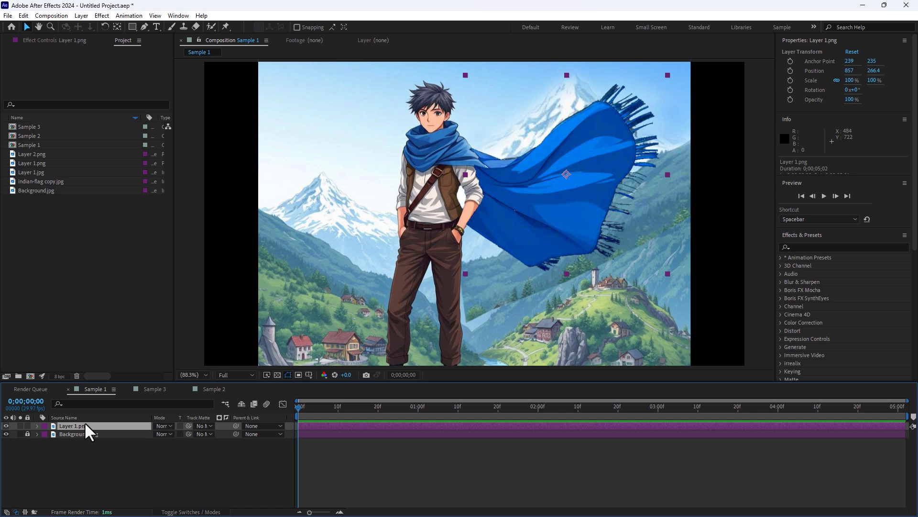
pyautogui.click(103, 15)
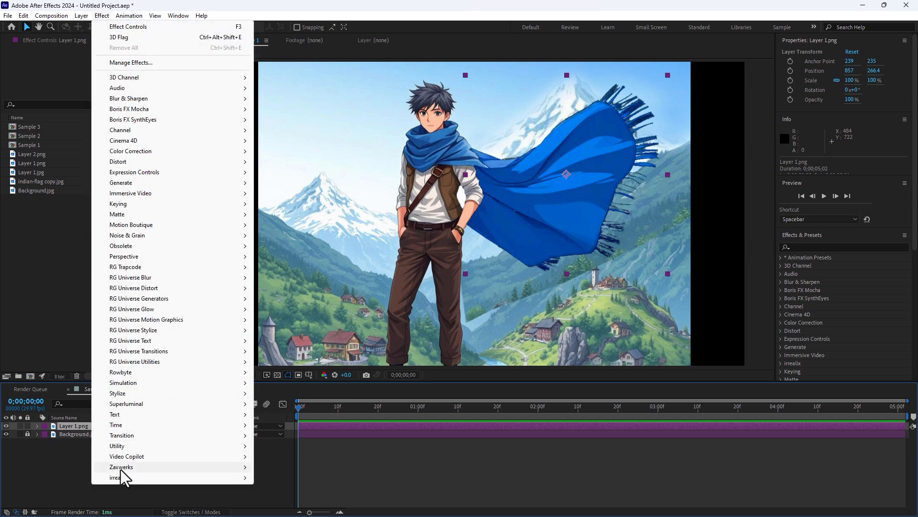
pyautogui.moveTo(122, 469)
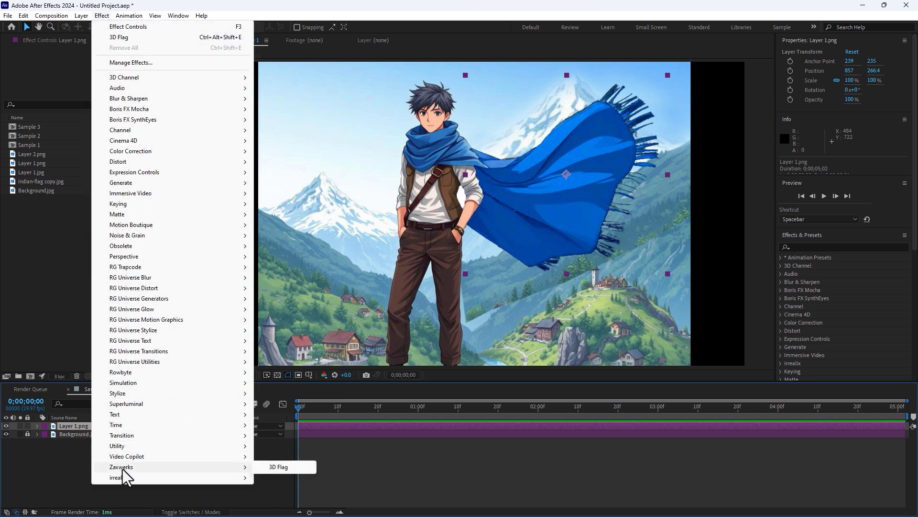
pyautogui.click(276, 468)
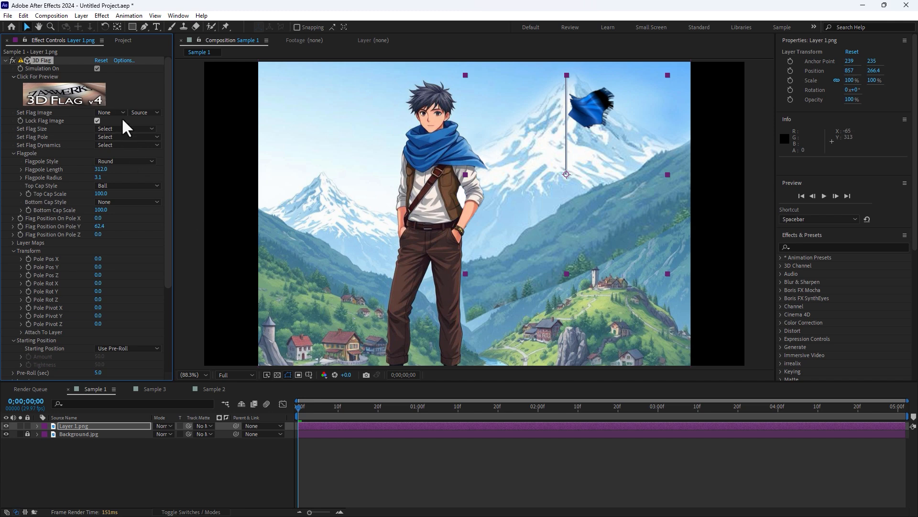
# Set the flag pole to None and choose a larger flag size preset.
pyautogui.click(105, 137)
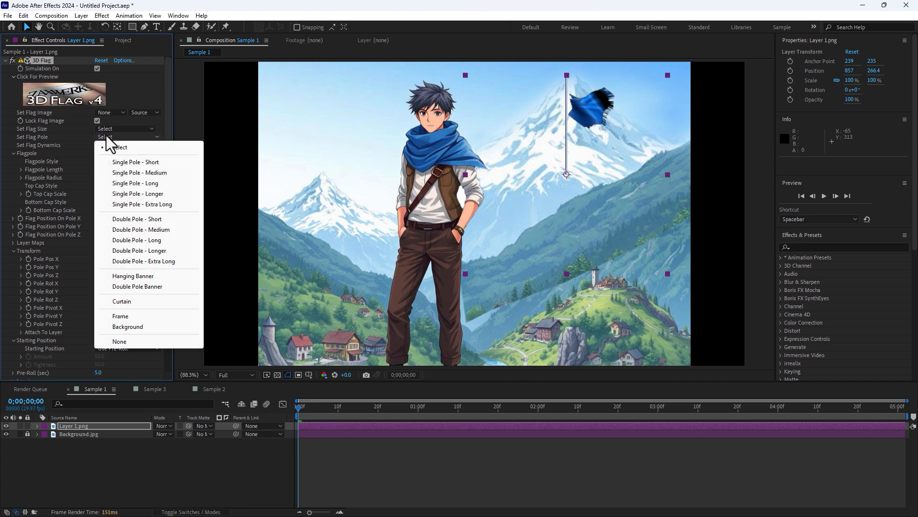
pyautogui.click(123, 338)
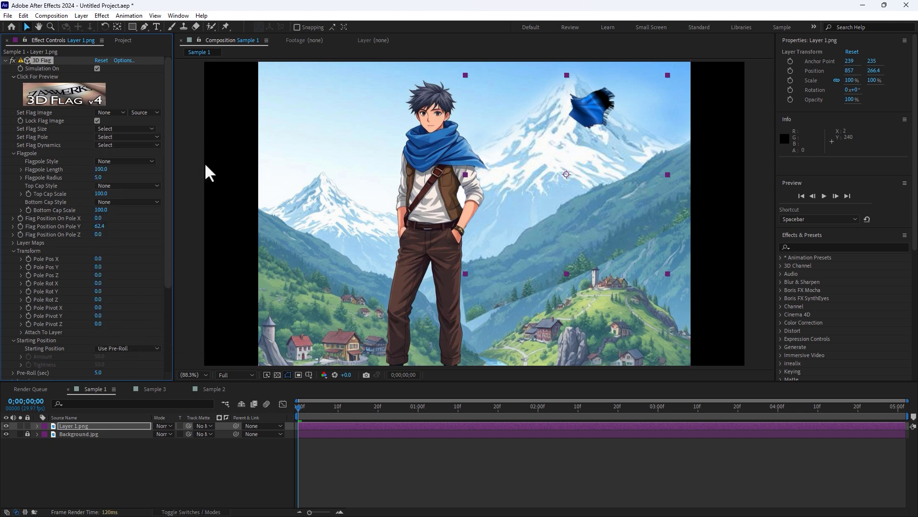
pyautogui.click(108, 127)
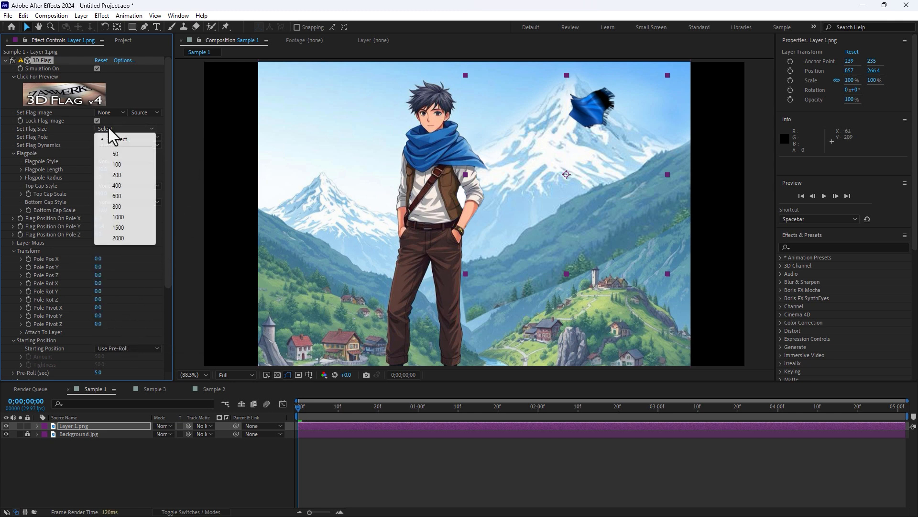
pyautogui.click(121, 192)
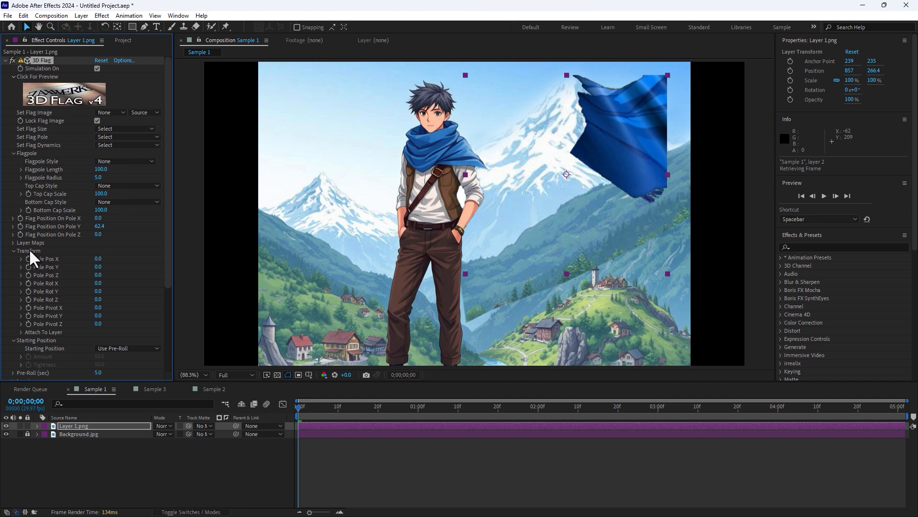
# Adjust Pole Pos X to -314 and Pole Pos Y to -211 to place the flag at the scarf.
pyautogui.moveTo(98, 259)
pyautogui.mouseDown()
pyautogui.moveTo(81, 258)
pyautogui.moveTo(115, 266)
pyautogui.moveTo(89, 267)
pyautogui.mouseUp()
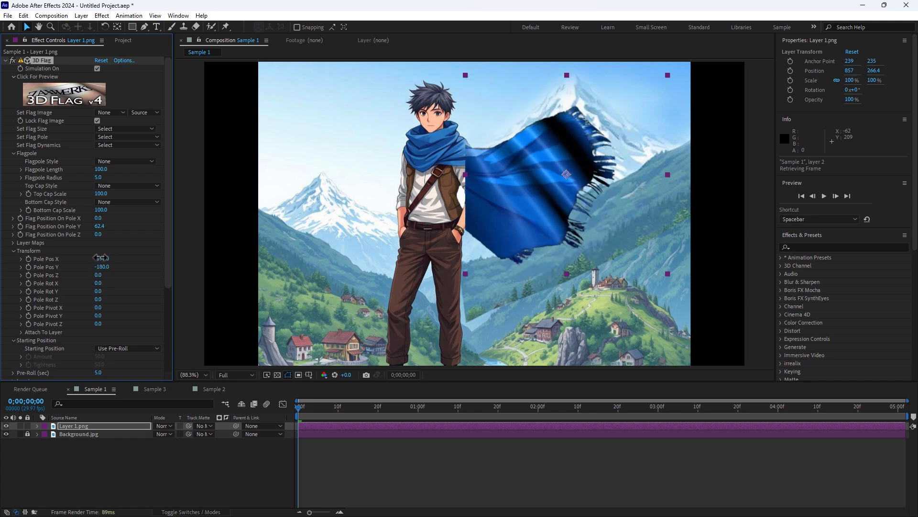
pyautogui.moveTo(102, 257); pyautogui.dragTo(103, 257)
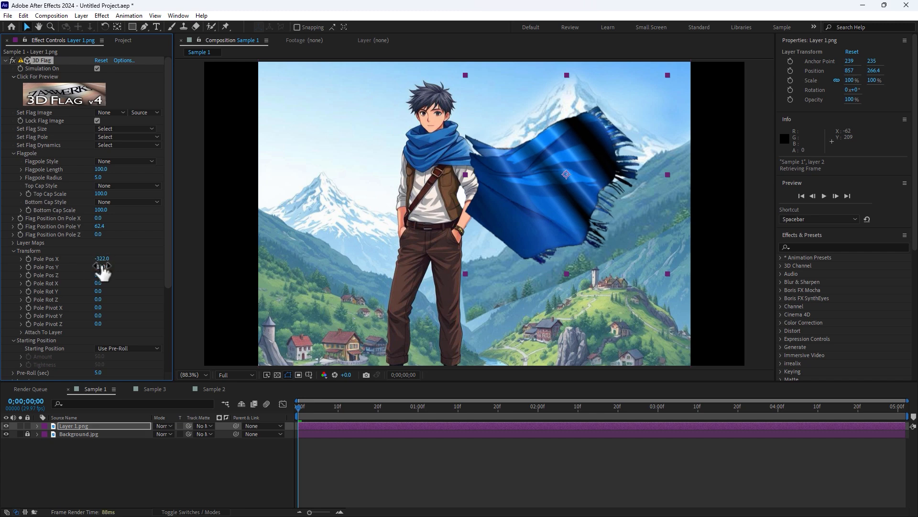
pyautogui.moveTo(102, 266)
pyautogui.mouseDown()
pyautogui.moveTo(92, 264)
pyautogui.moveTo(106, 257)
pyautogui.mouseUp()
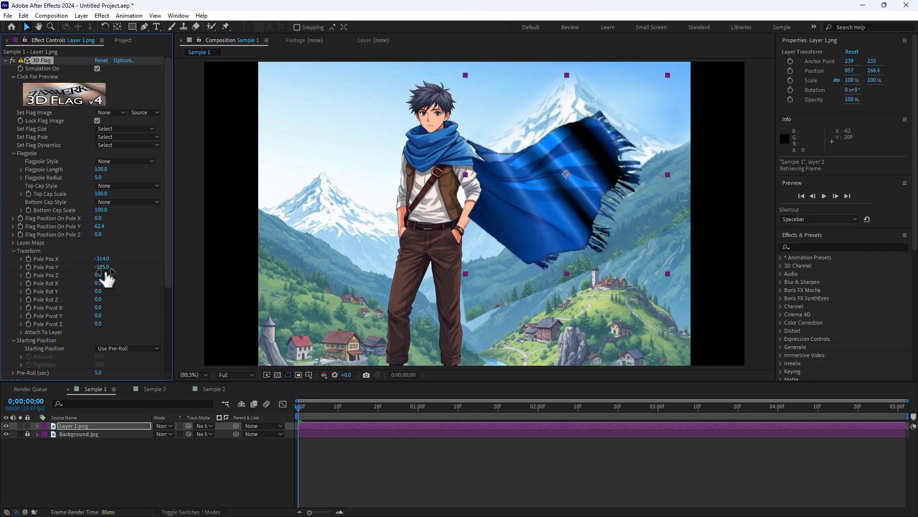
pyautogui.moveTo(102, 267); pyautogui.dragTo(97, 269)
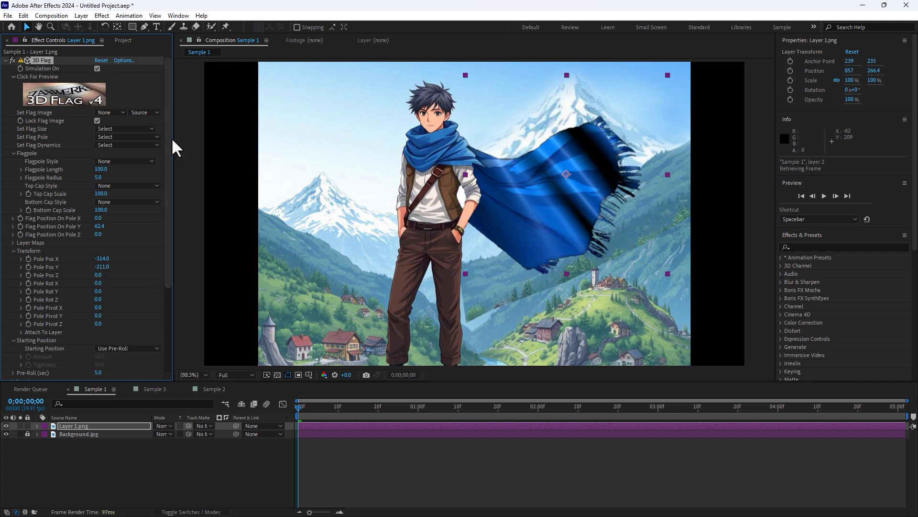
# Open the 3D Flag set-up window and set the horizontal and vertical mesh counts to 37.
pyautogui.click(78, 96)
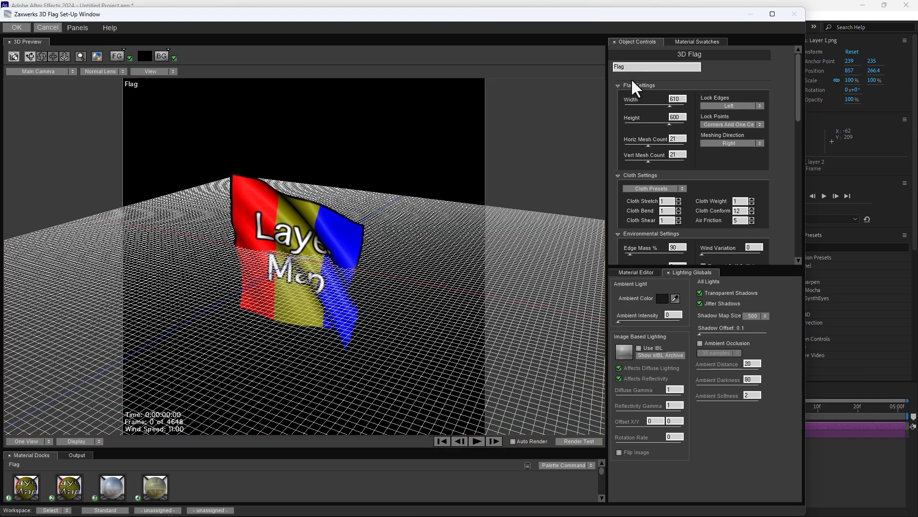
pyautogui.click(668, 145)
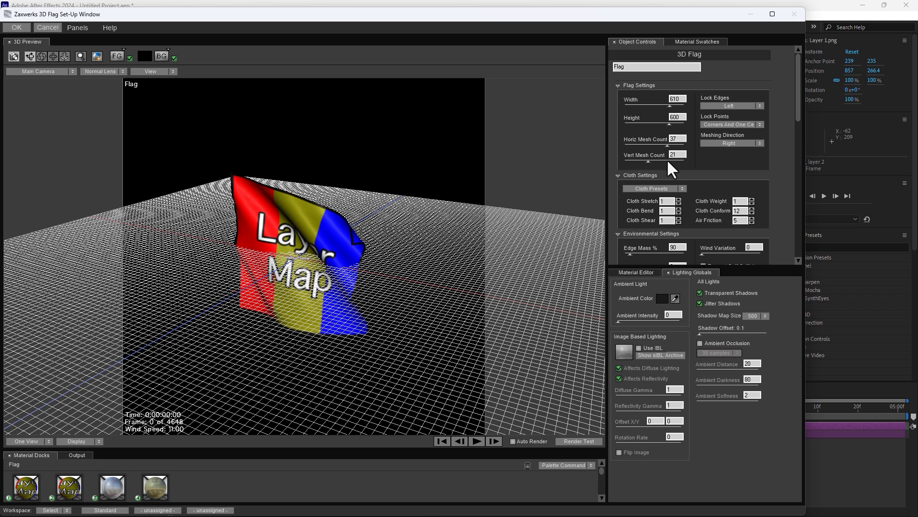
pyautogui.click(668, 161)
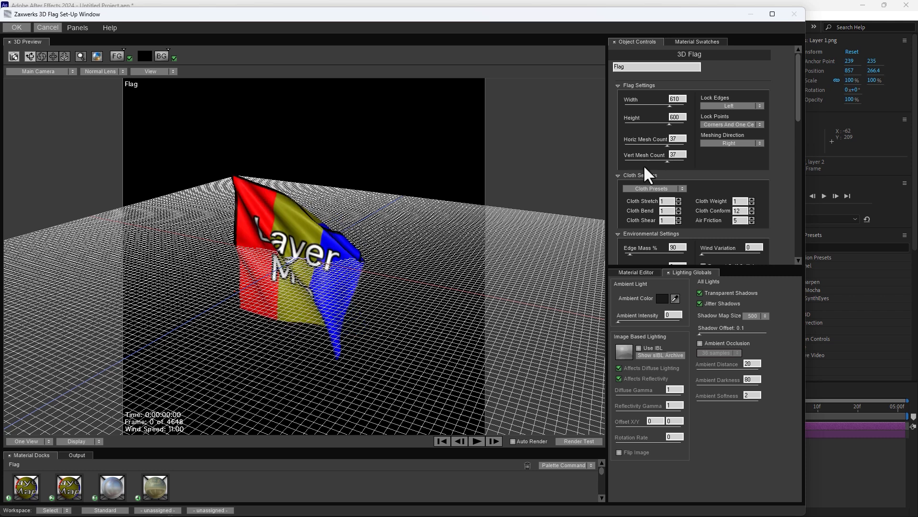
# Apply the Rubbery Flag cloth preset, preview the simulation, and confirm the set-up window.
pyautogui.click(684, 188)
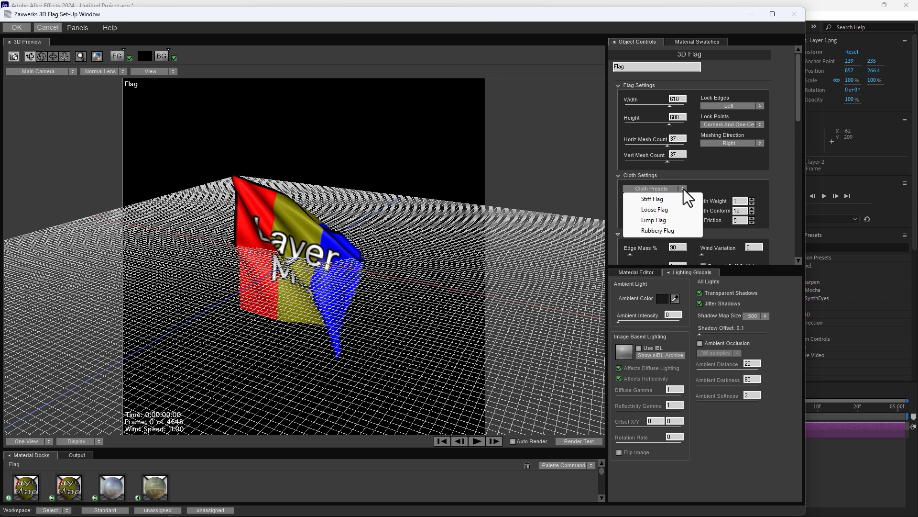
pyautogui.click(658, 232)
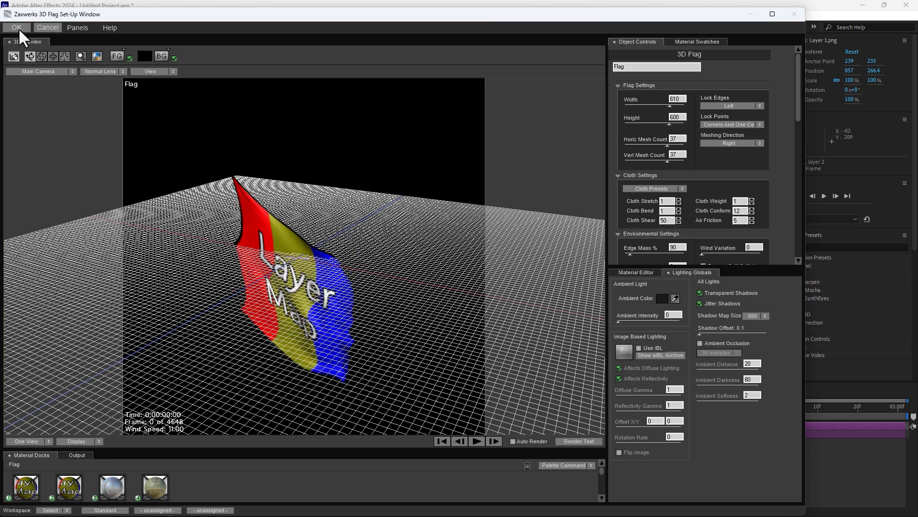
pyautogui.click(478, 441)
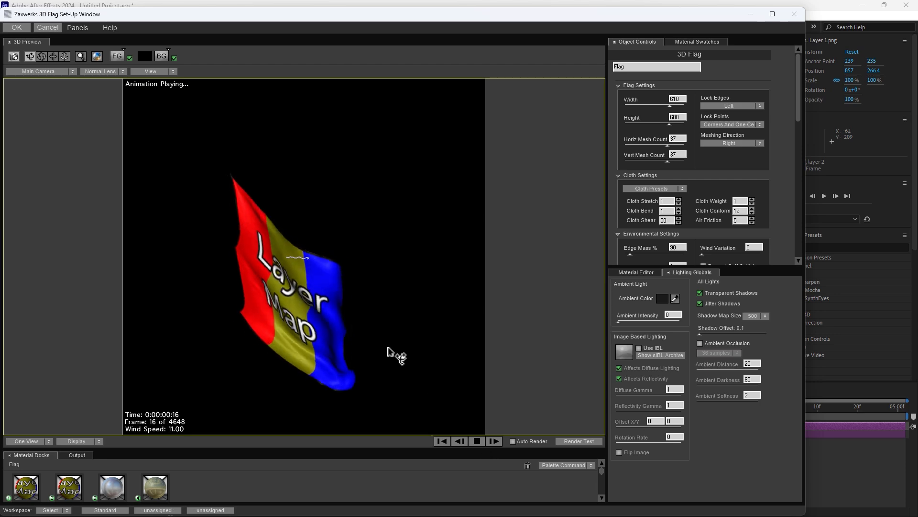
pyautogui.click(477, 442)
pyautogui.click(16, 27)
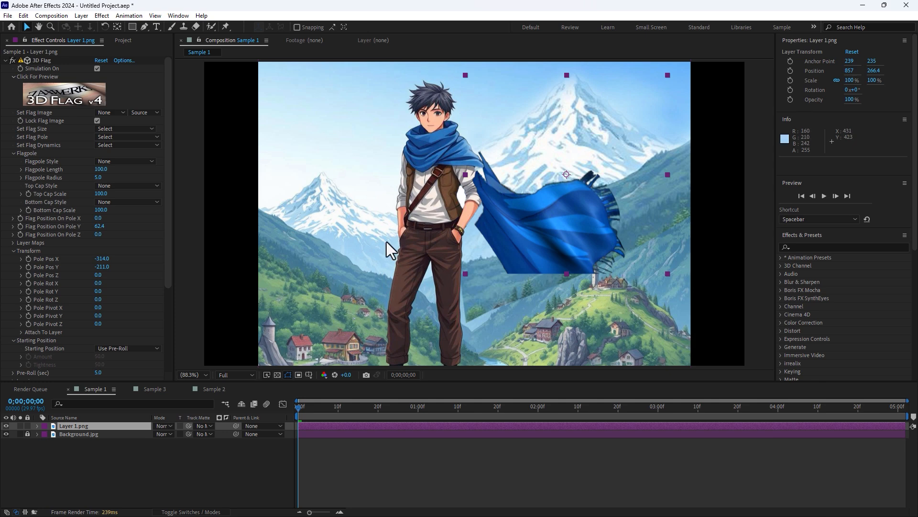
# Try nudging the pole position and rotating the flag layer and Pole Rot X, undoing each rotation.
pyautogui.moveTo(102, 266)
pyautogui.mouseDown()
pyautogui.moveTo(122, 261)
pyautogui.moveTo(102, 259)
pyautogui.mouseUp()
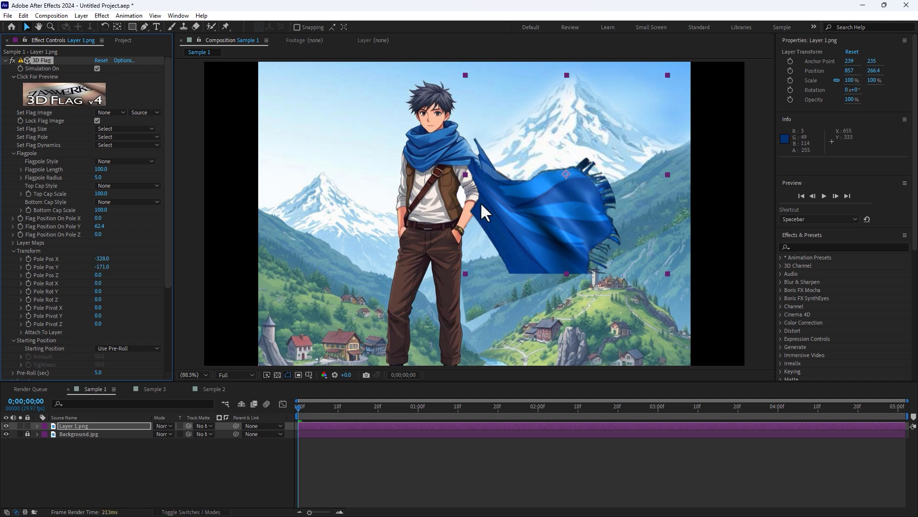
pyautogui.press('w')
pyautogui.moveTo(518, 238); pyautogui.dragTo(536, 229)
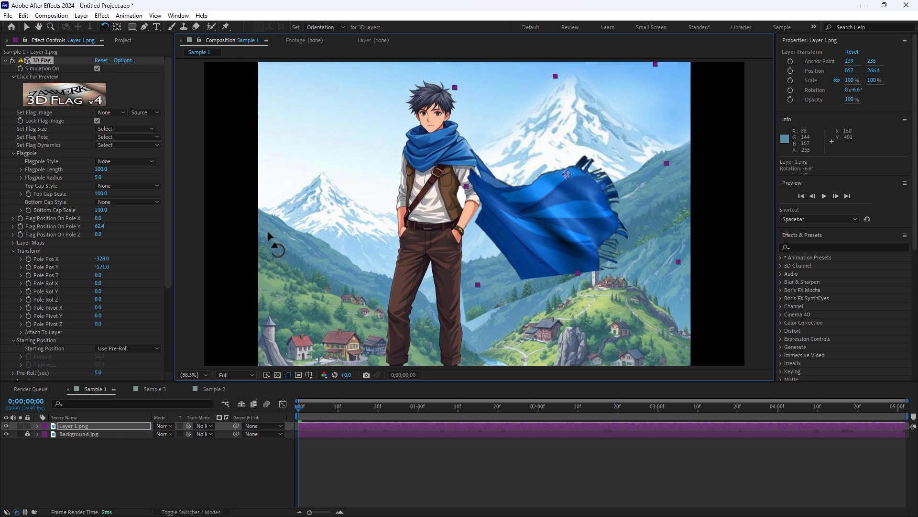
pyautogui.hotkey('ctrl', 'z')
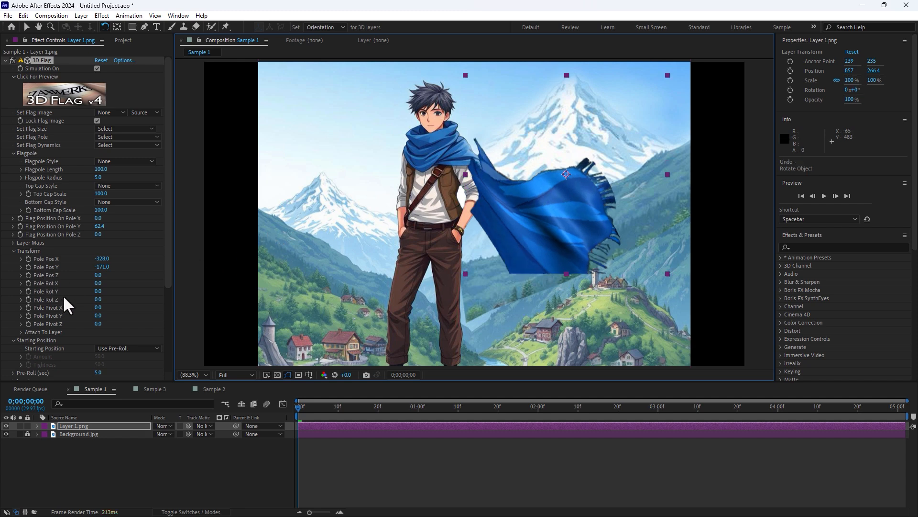
pyautogui.moveTo(98, 283); pyautogui.dragTo(174, 265)
pyautogui.hotkey('ctrl', 'z')
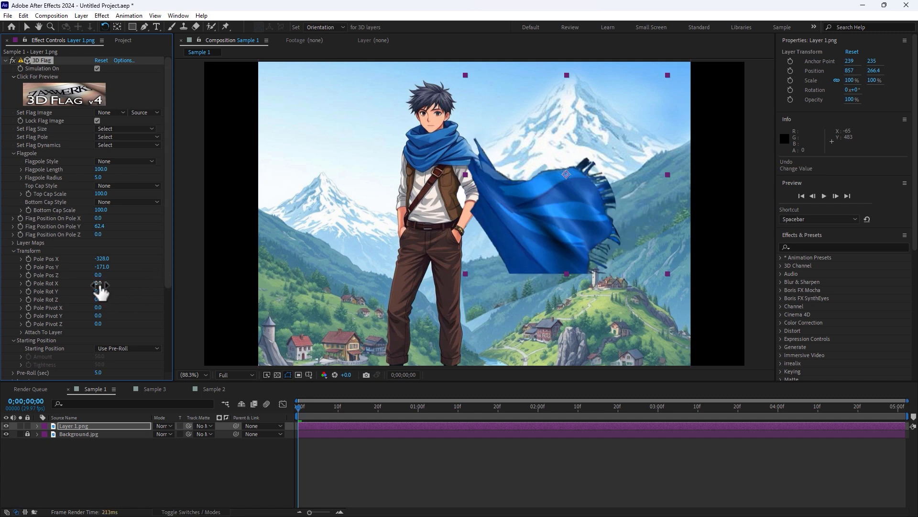
pyautogui.moveTo(98, 283); pyautogui.dragTo(129, 281)
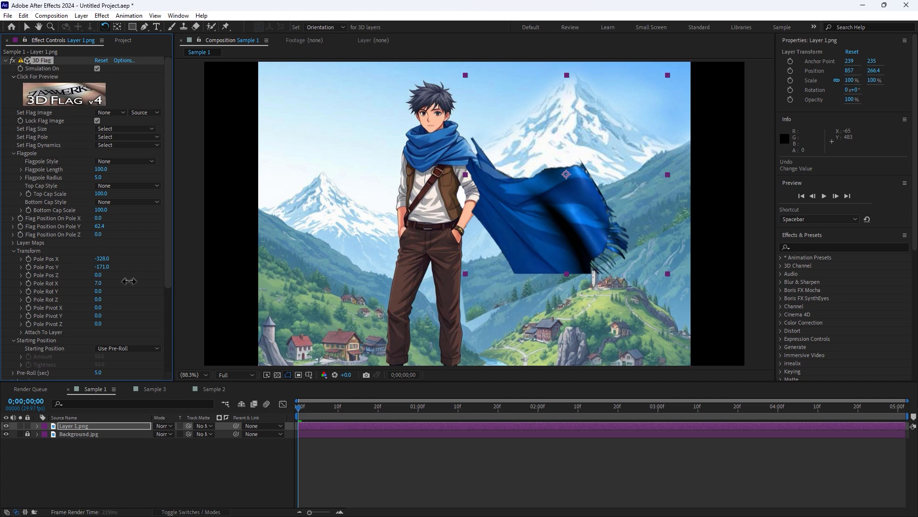
pyautogui.hotkey('ctrl', 'z')
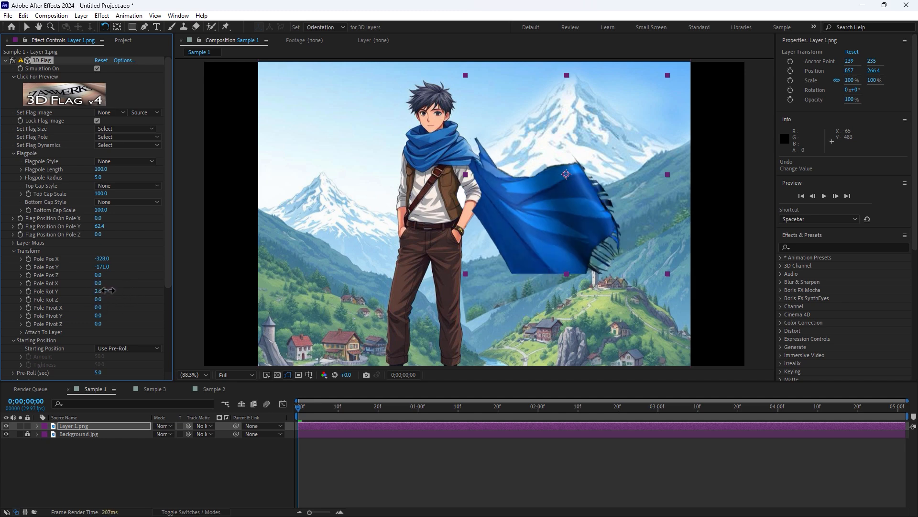
# Try turning Pole Rot Y to about 105.
pyautogui.moveTo(118, 289); pyautogui.dragTo(229, 259)
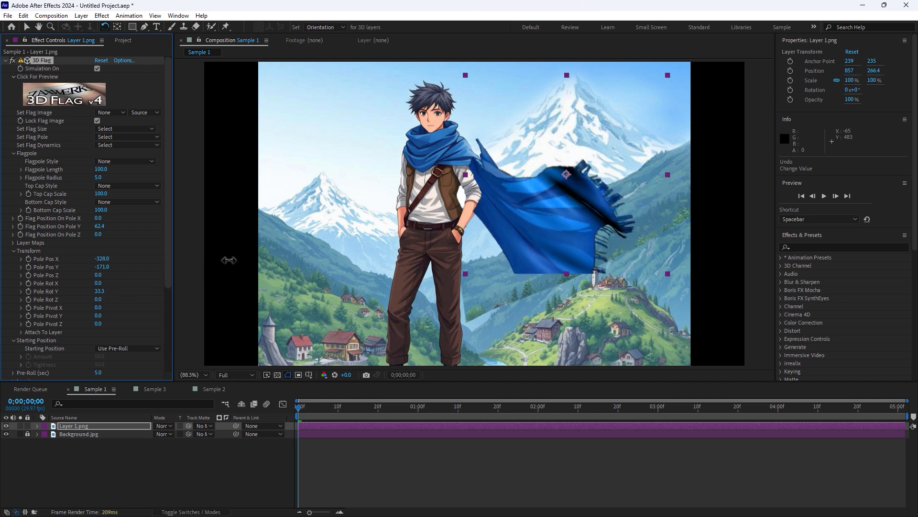
pyautogui.moveTo(316, 220); pyautogui.dragTo(463, 151)
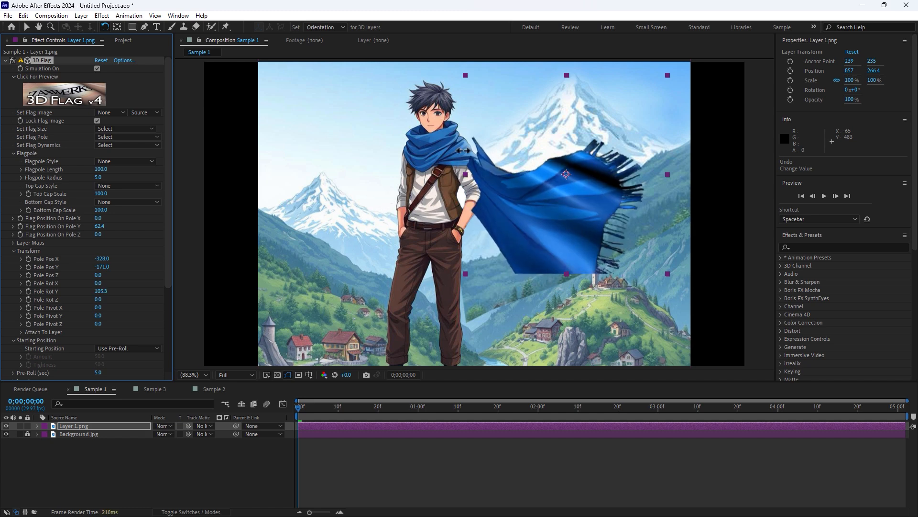
pyautogui.moveTo(488, 87); pyautogui.dragTo(112, 307)
# Set Pole Pos Y to -36 and rotate the flag layer to about -13.4° at position 865, 317.4.
pyautogui.moveTo(102, 267); pyautogui.dragTo(158, 254)
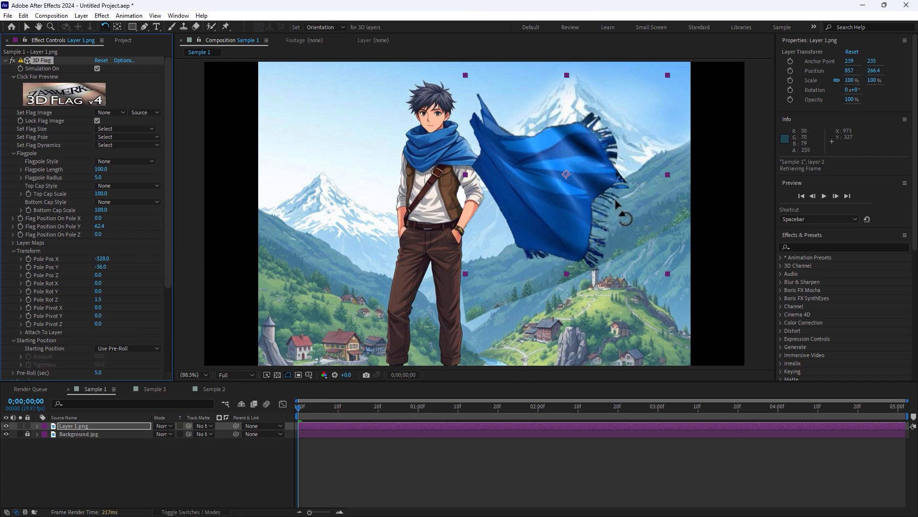
pyautogui.moveTo(594, 234); pyautogui.dragTo(563, 242)
pyautogui.press('v')
pyautogui.press('w')
pyautogui.press('v')
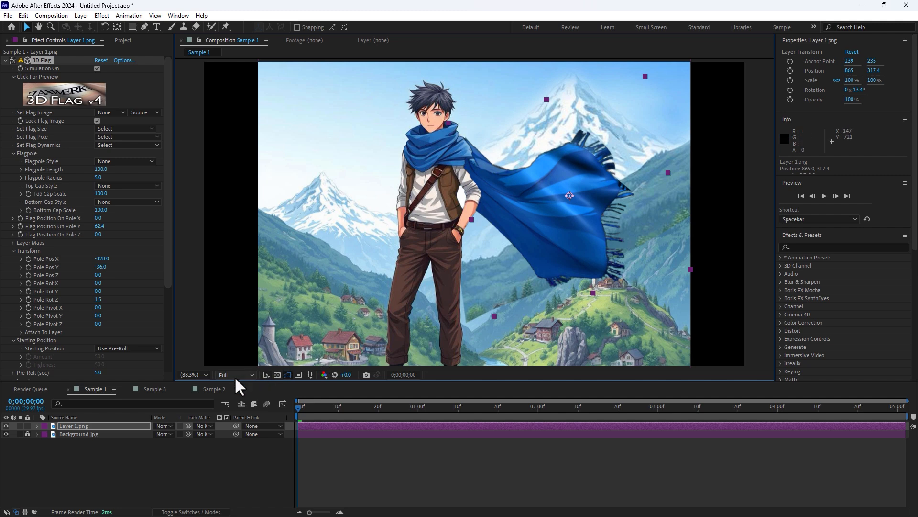
# Play back the composition to preview the scarf animation.
pyautogui.click(200, 375)
pyautogui.click(188, 214)
pyautogui.click(400, 447)
pyautogui.press('space')
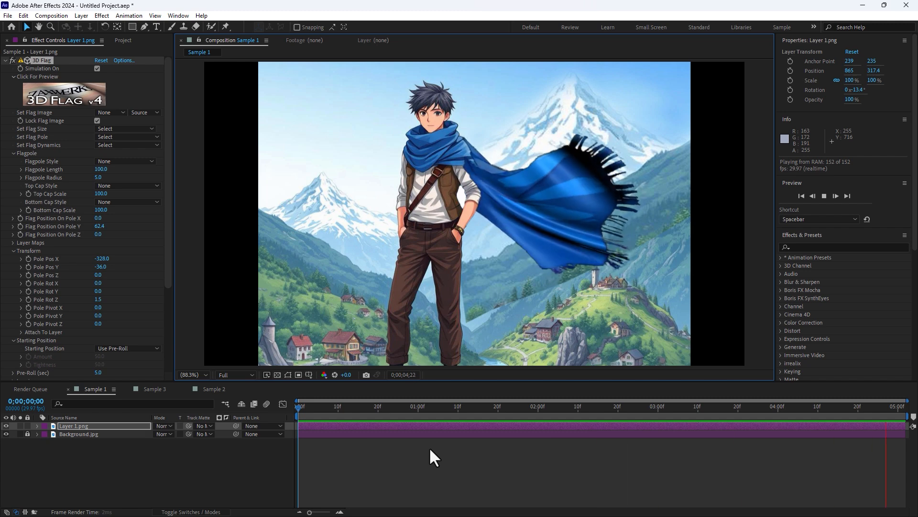
pyautogui.press('space')
# Apply the Windy - Variable wind speed preset to the flag.
pyautogui.scroll(-5, 170, 249)
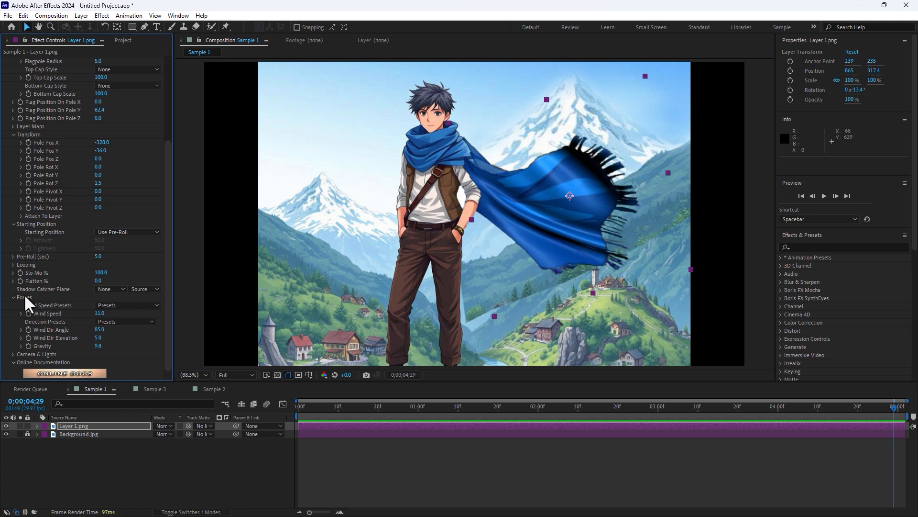
pyautogui.click(107, 305)
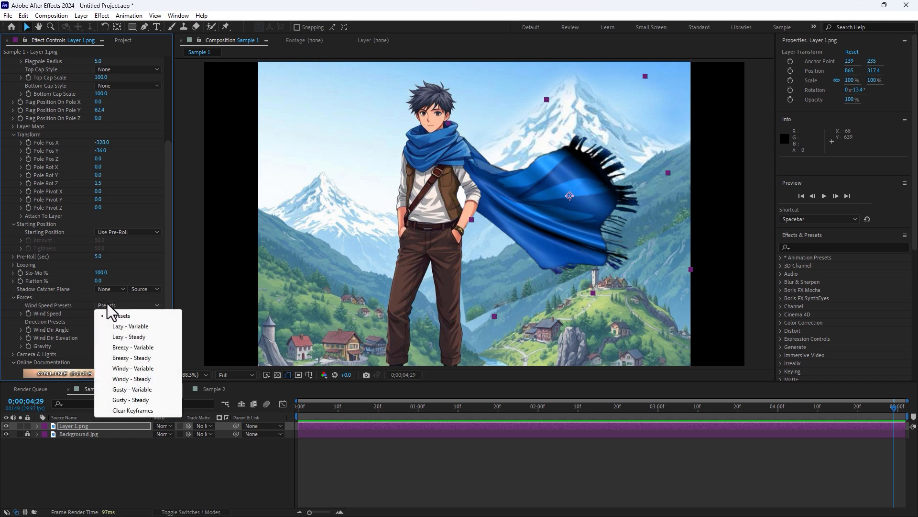
pyautogui.click(144, 369)
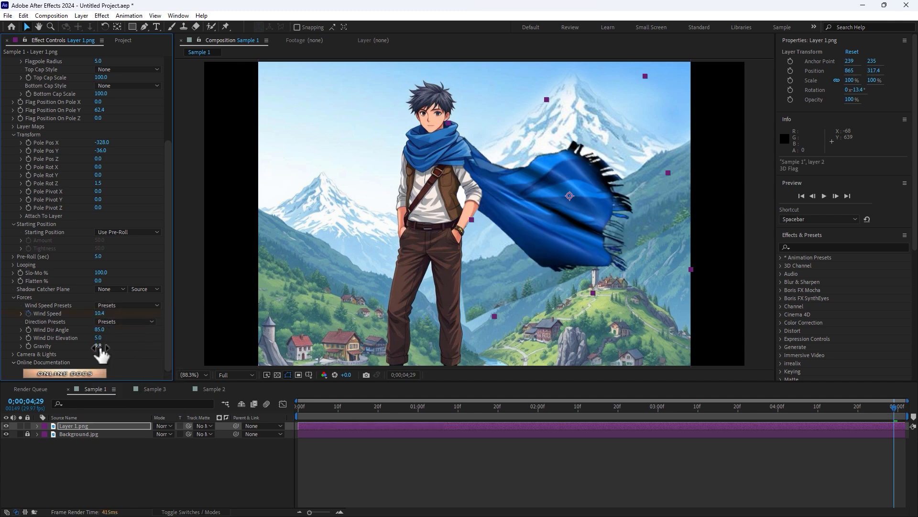
# Set Gravity to 6.6 and play back the composition from the start.
pyautogui.moveTo(100, 347); pyautogui.dragTo(84, 352)
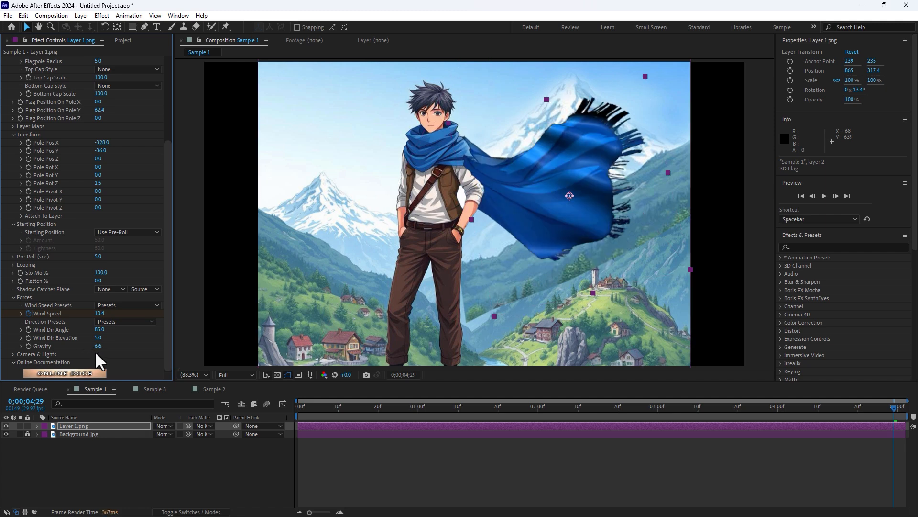
pyautogui.click(300, 405)
pyautogui.press('space')
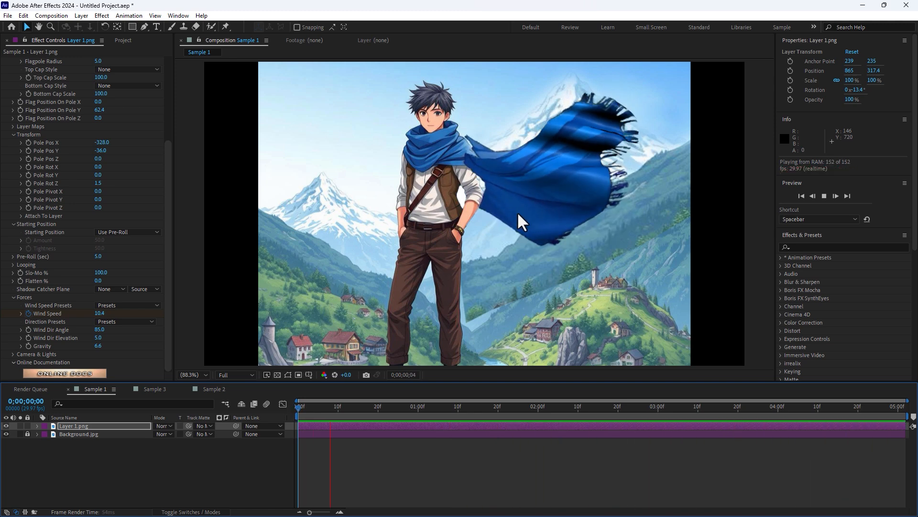
# Nudge the flag layer to about 855.9, 321.9 and replay the scarf animation.
pyautogui.moveTo(518, 212); pyautogui.dragTo(510, 217)
pyautogui.press('space')
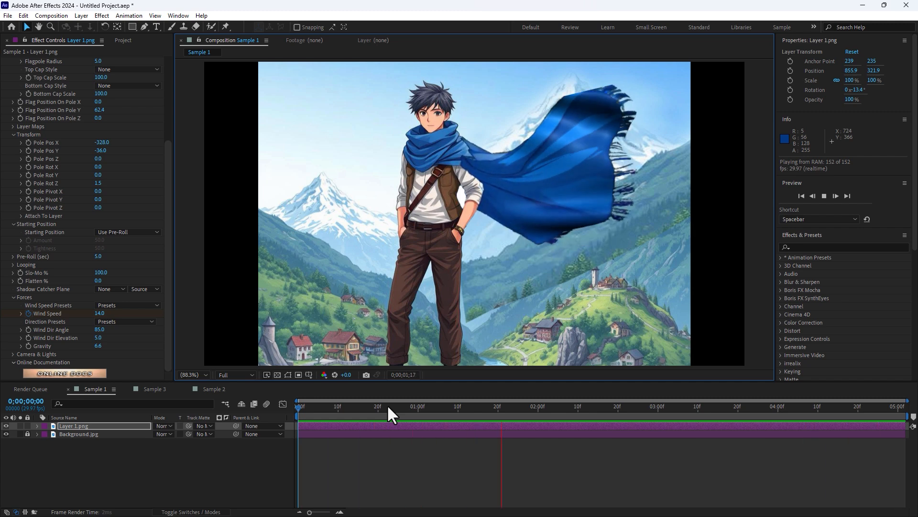
pyautogui.press('space')
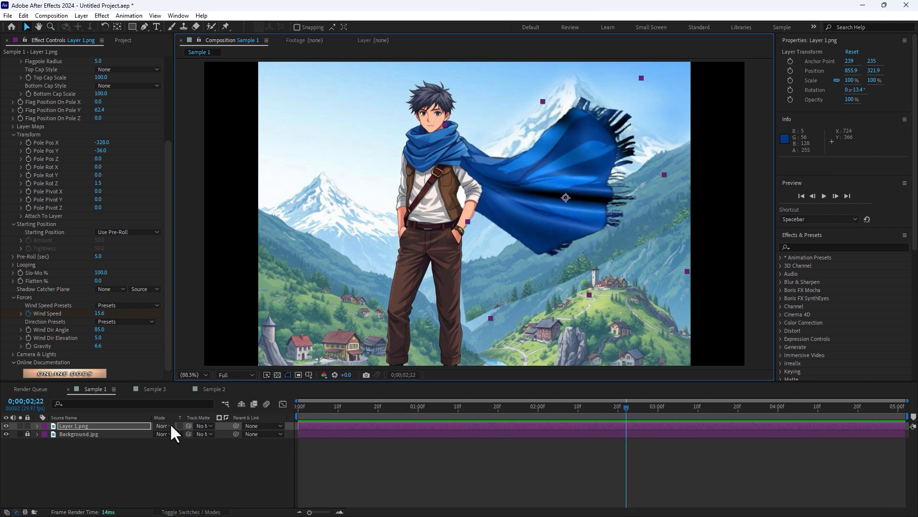
# Open the Sample 3 composition and apply the Zaxwerks 3D Flag effect to the indian-flag layer.
pyautogui.click(153, 389)
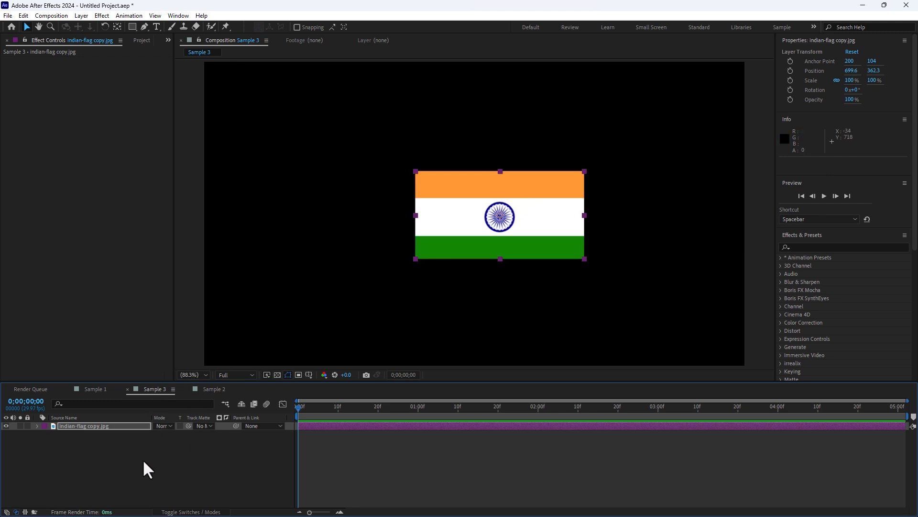
pyautogui.click(114, 441)
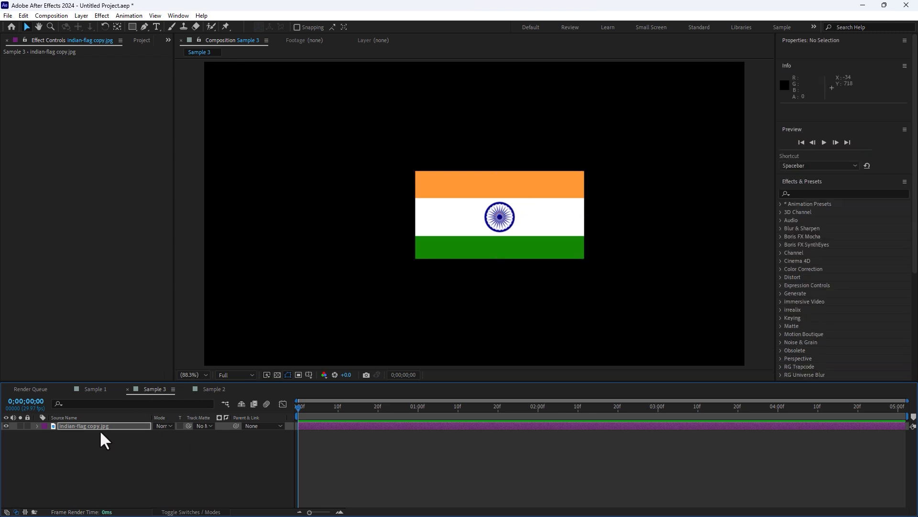
pyautogui.click(97, 424)
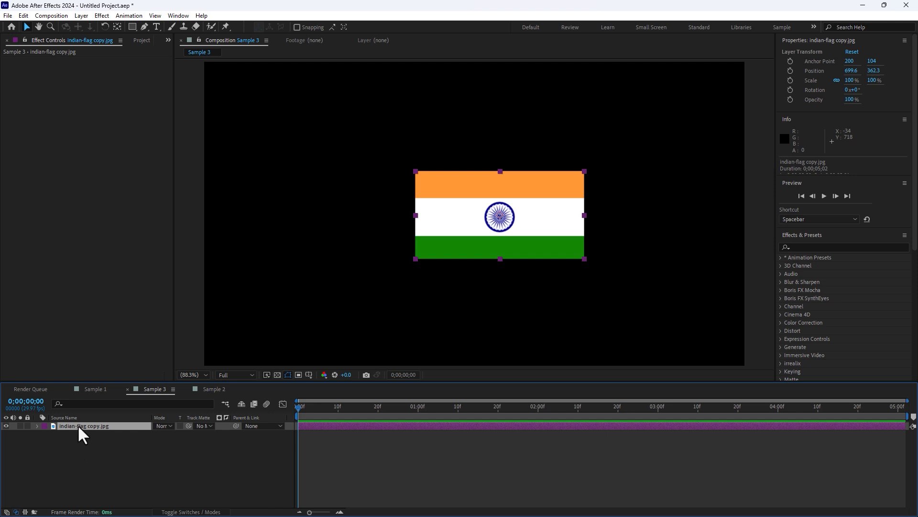
pyautogui.click(103, 16)
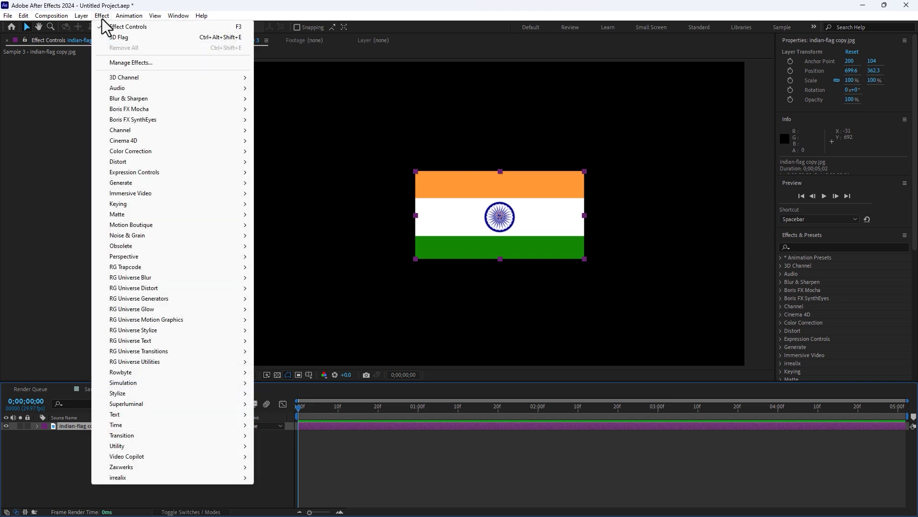
pyautogui.moveTo(185, 418)
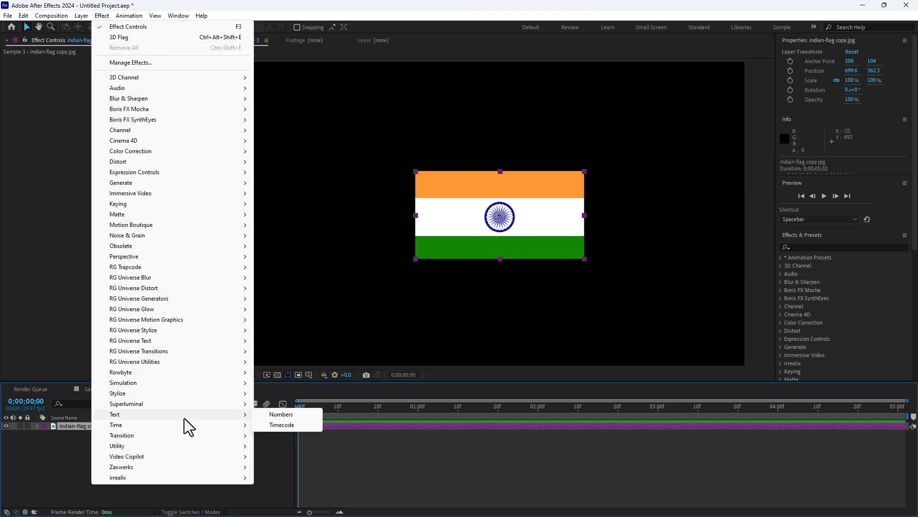
pyautogui.moveTo(156, 469)
pyautogui.click(279, 468)
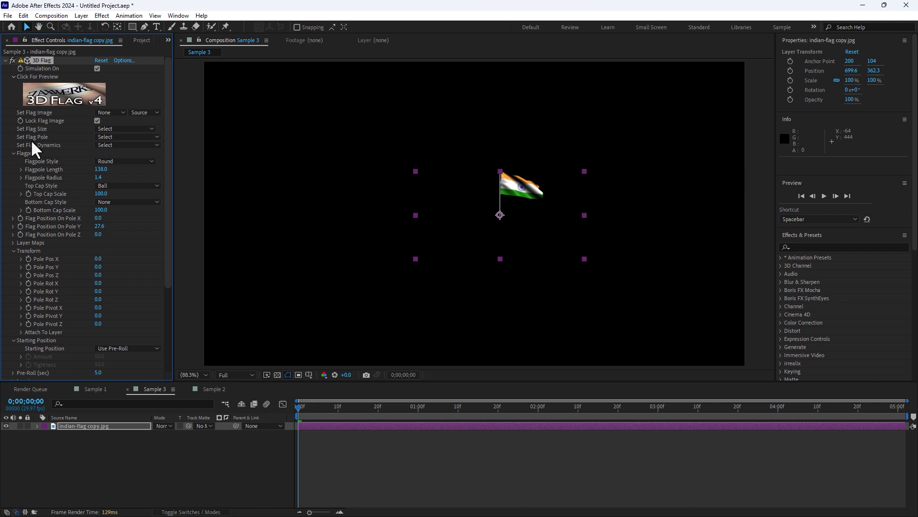
# Set the Flag Size to 600 and fit the flag layer to the composition.
pyautogui.click(120, 128)
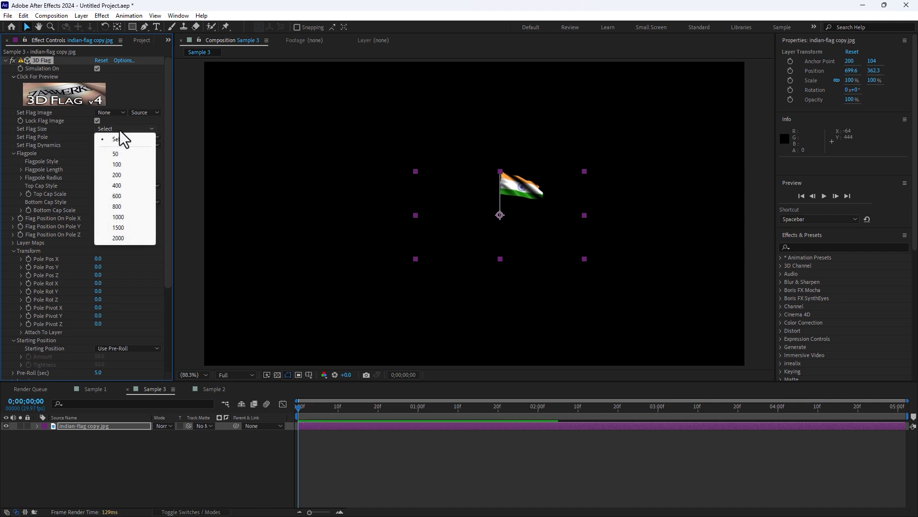
pyautogui.click(126, 195)
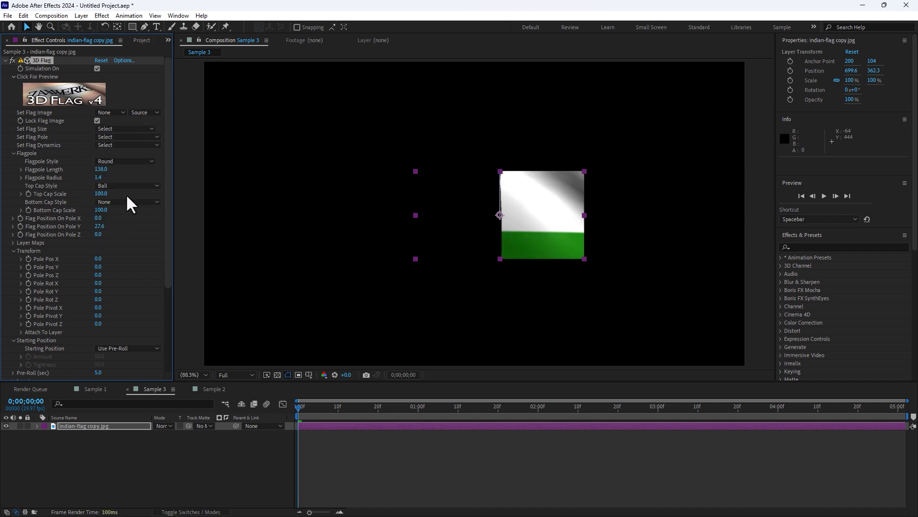
pyautogui.rightClick(544, 185)
pyautogui.moveTo(567, 232)
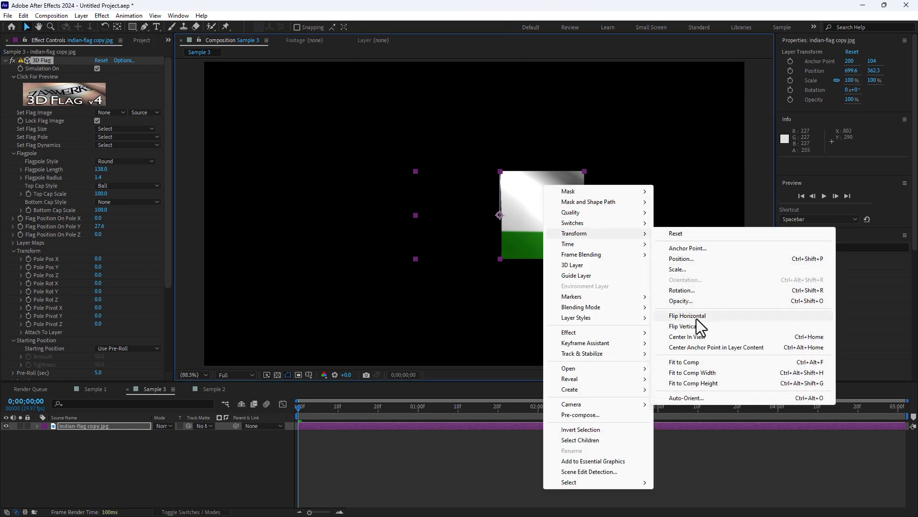
pyautogui.click(689, 366)
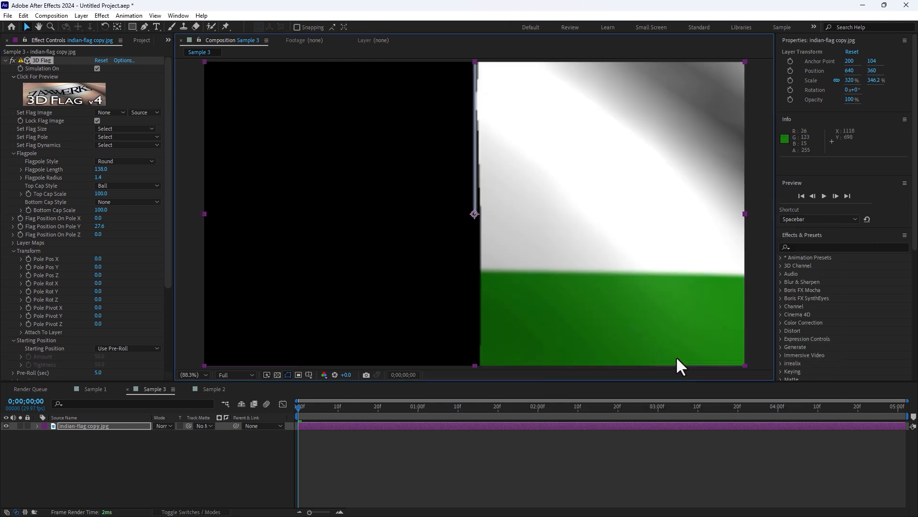
# Try smaller Flag Size presets in turn, ending with a Flag Size of 50.
pyautogui.click(121, 137)
pyautogui.click(125, 129)
pyautogui.click(121, 184)
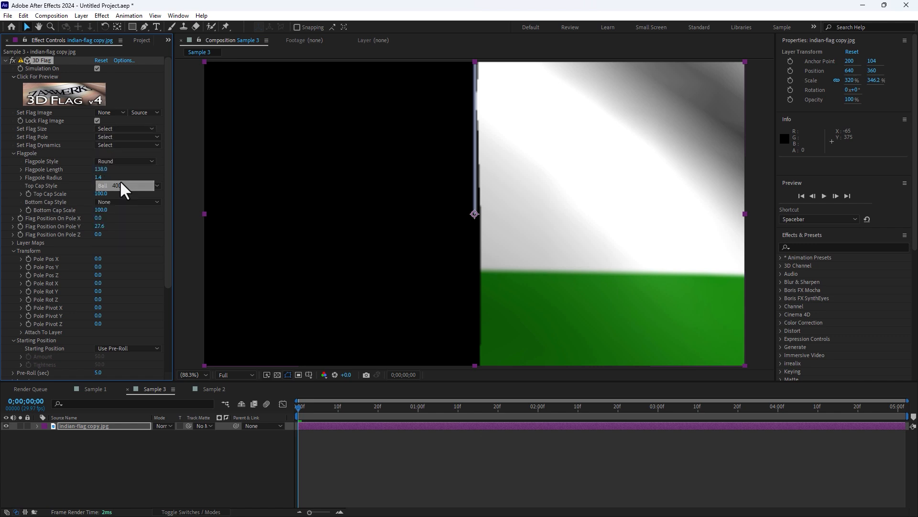
pyautogui.click(122, 129)
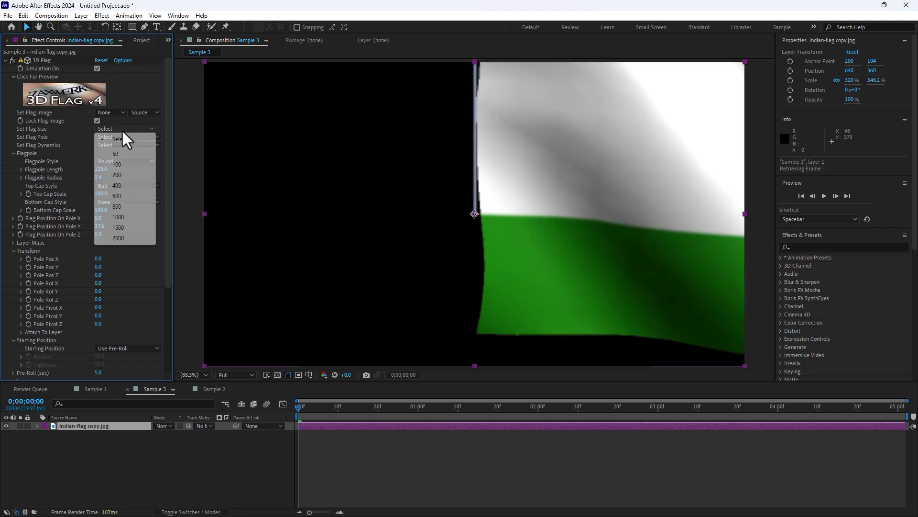
pyautogui.click(119, 171)
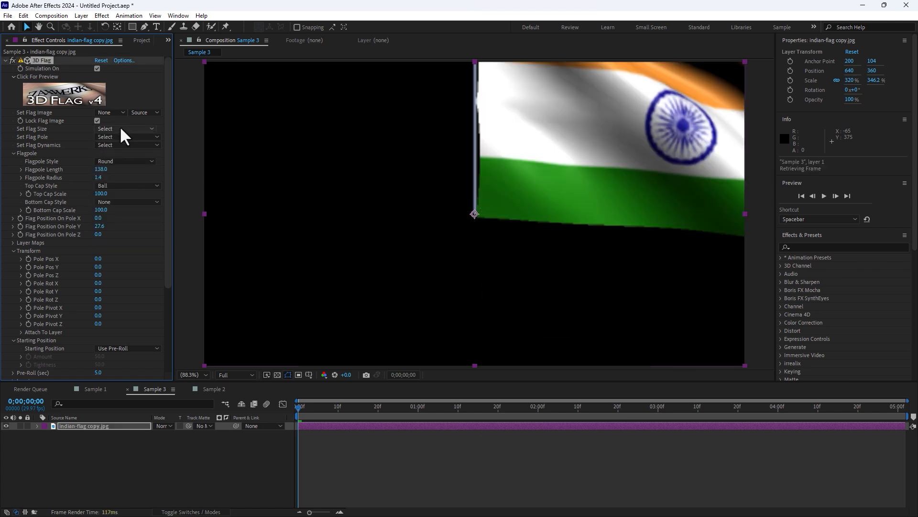
pyautogui.click(121, 128)
pyautogui.click(122, 160)
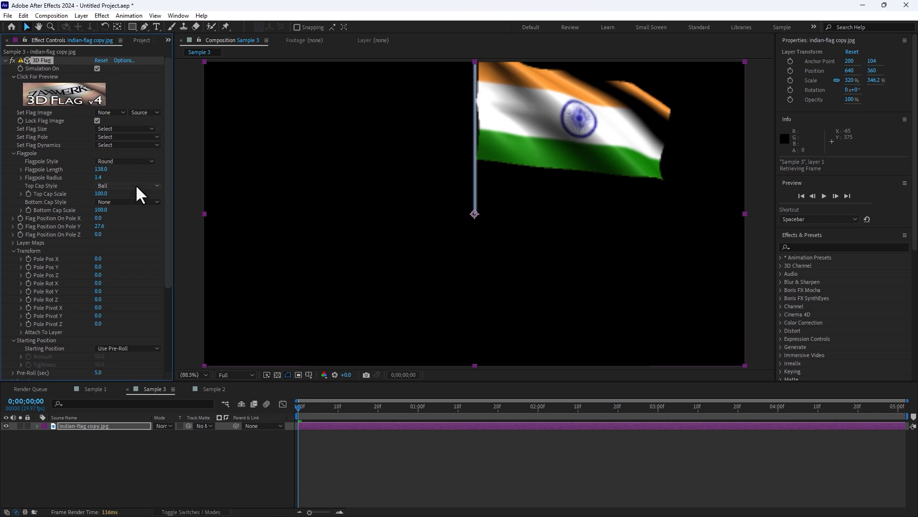
pyautogui.click(123, 129)
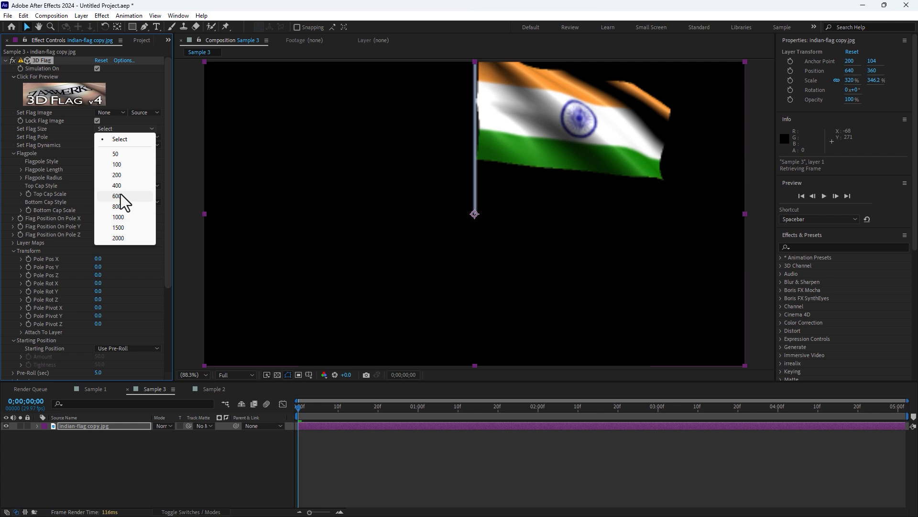
pyautogui.click(113, 154)
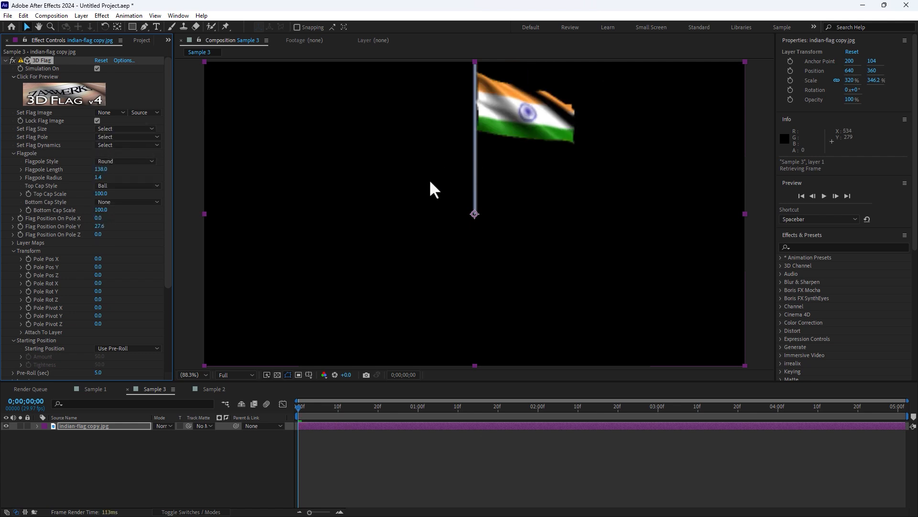
# Move the flag layer to about 586, 420 and remove its 3D Flag effect.
pyautogui.press('.')
pyautogui.click(236, 373)
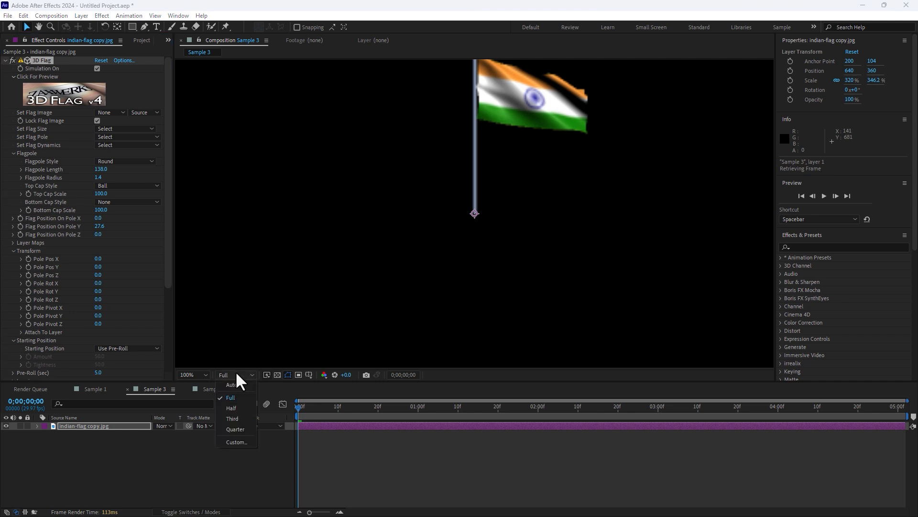
pyautogui.click(235, 400)
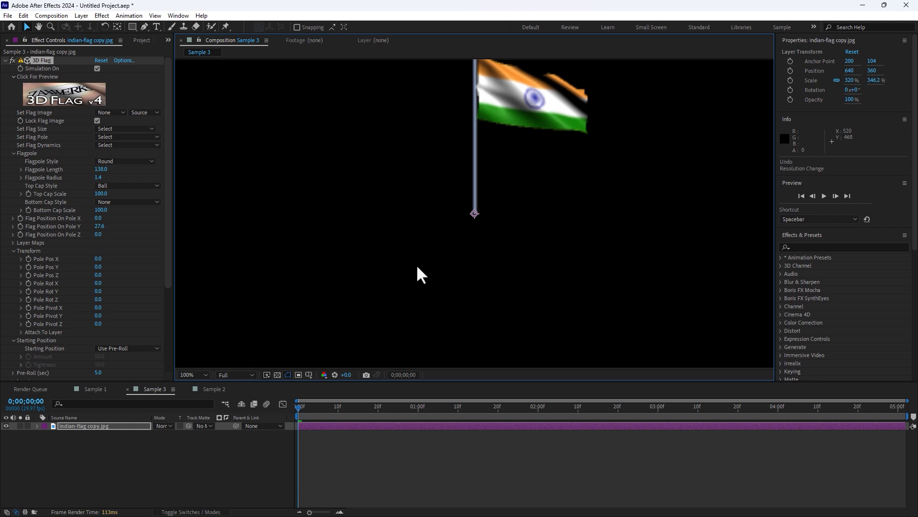
pyautogui.moveTo(510, 108); pyautogui.dragTo(472, 146)
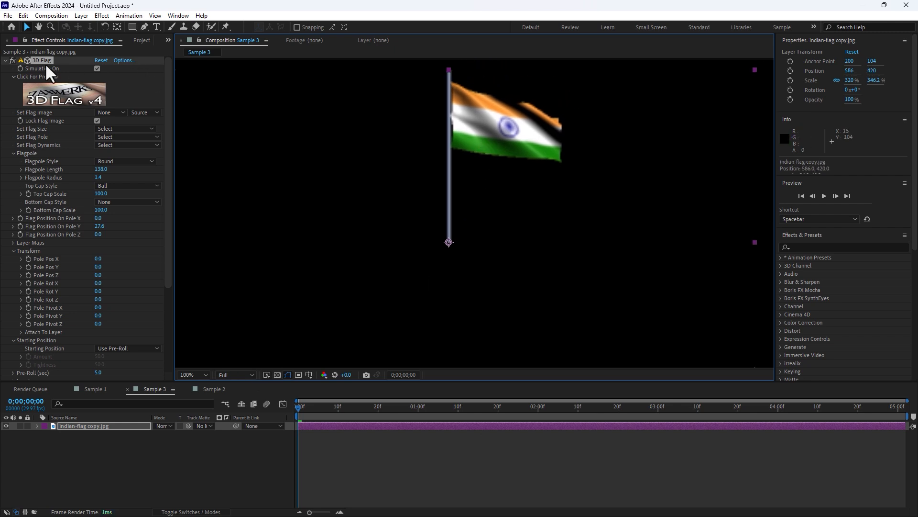
pyautogui.press('Delete')
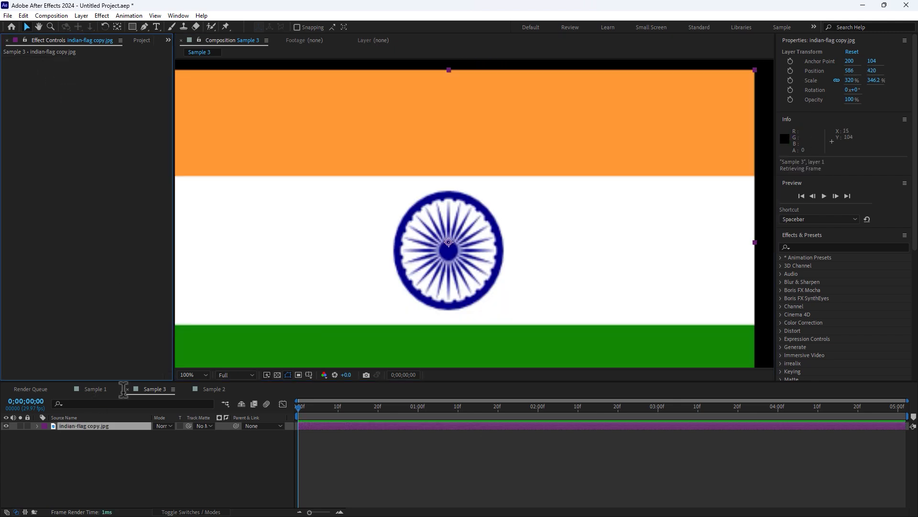
# Scale the flag layer to 179.5%, 194.2% and move it to about 650, 338.
pyautogui.scroll(-1, 286, 250)
pyautogui.press('s')
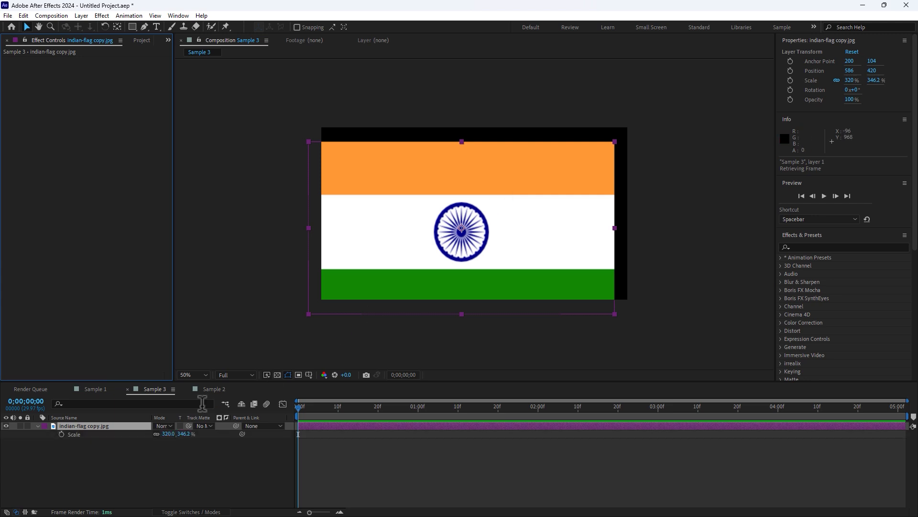
pyautogui.moveTo(185, 433); pyautogui.dragTo(157, 415)
pyautogui.moveTo(409, 251); pyautogui.dragTo(423, 233)
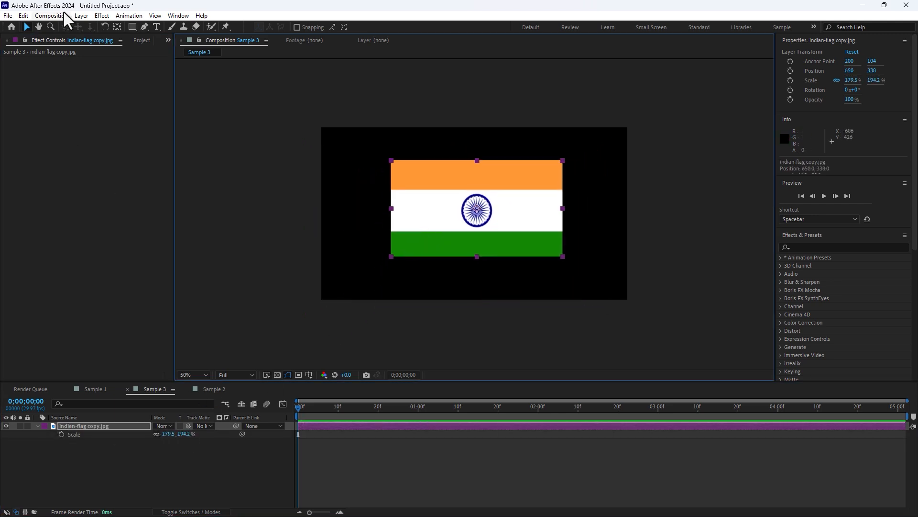
# Reapply the Zaxwerks 3D Flag effect to the resized flag layer.
pyautogui.click(102, 16)
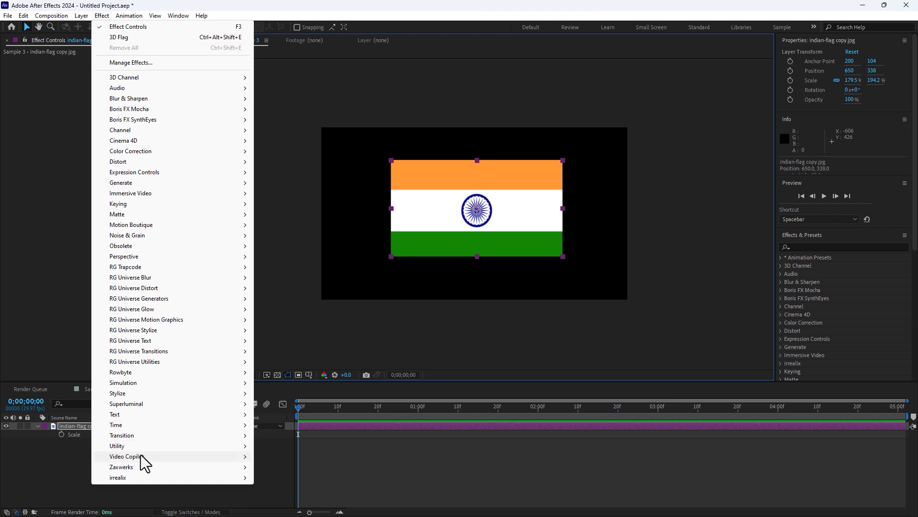
pyautogui.moveTo(143, 459)
pyautogui.moveTo(214, 466)
pyautogui.click(262, 464)
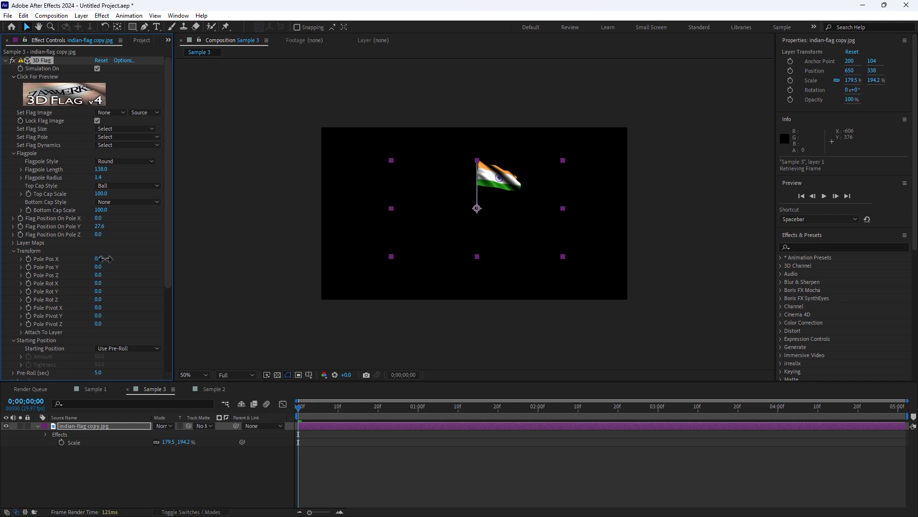
# Set Pole Pos X to -80, Pole Pos Y to -92 and Pole Pos Z to 483, then preview the waving flag.
pyautogui.moveTo(98, 259)
pyautogui.mouseDown()
pyautogui.moveTo(95, 269)
pyautogui.moveTo(120, 273)
pyautogui.moveTo(82, 265)
pyautogui.moveTo(119, 273)
pyautogui.moveTo(102, 268)
pyautogui.mouseUp()
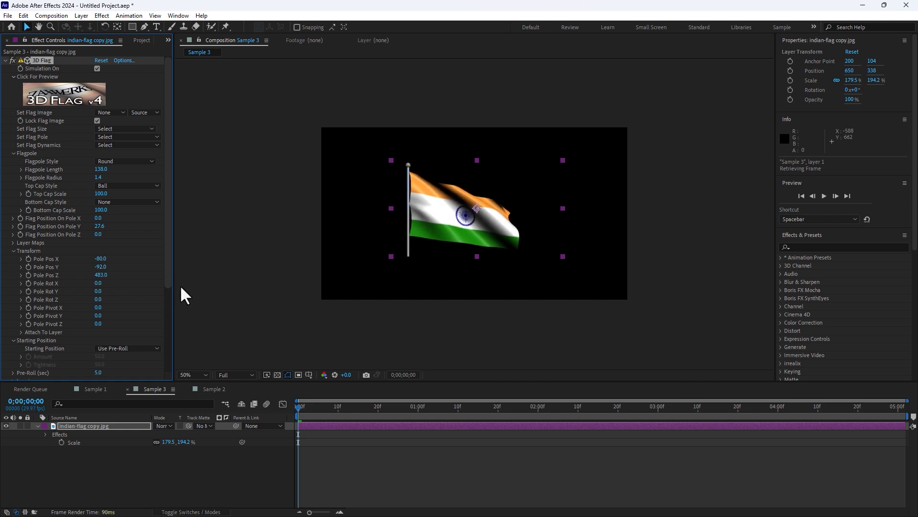
pyautogui.press('space')
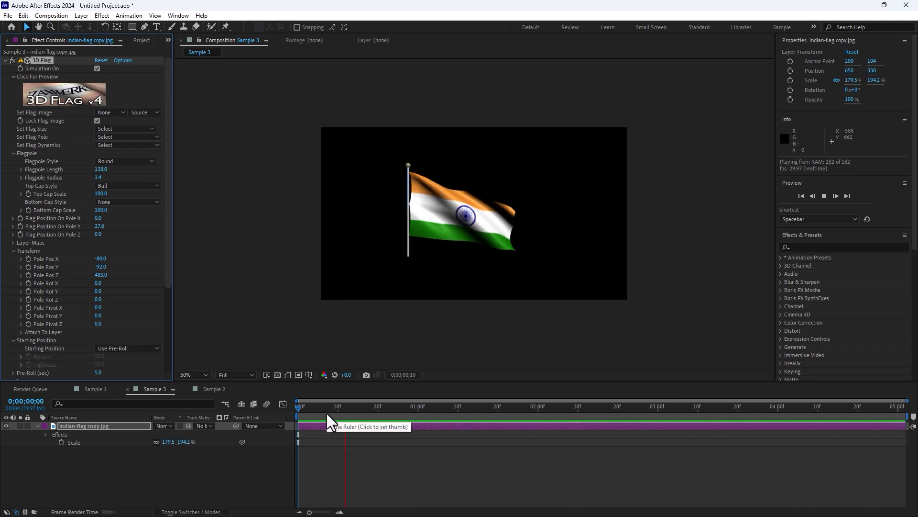
pyautogui.moveTo(326, 414); pyautogui.dragTo(503, 423)
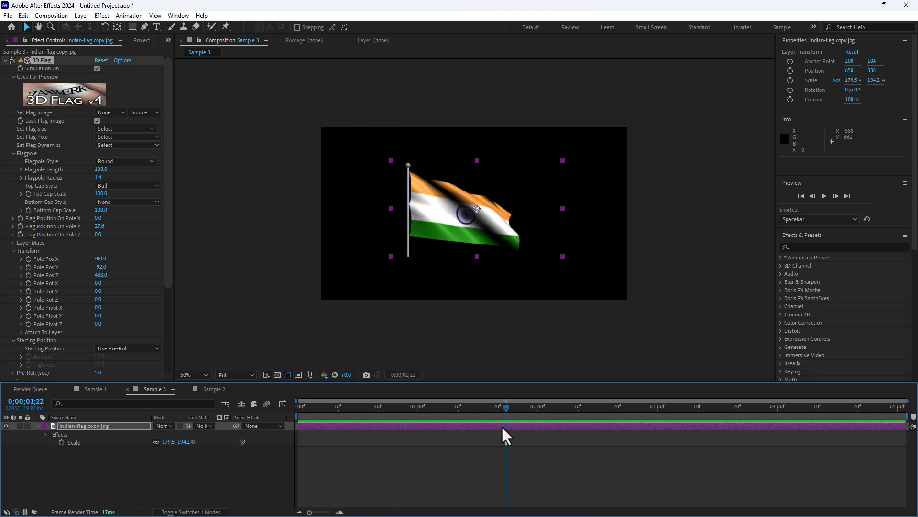
# Open the 3D Flag Set-Up window and set both horizontal and vertical mesh counts to 46.
pyautogui.click(77, 94)
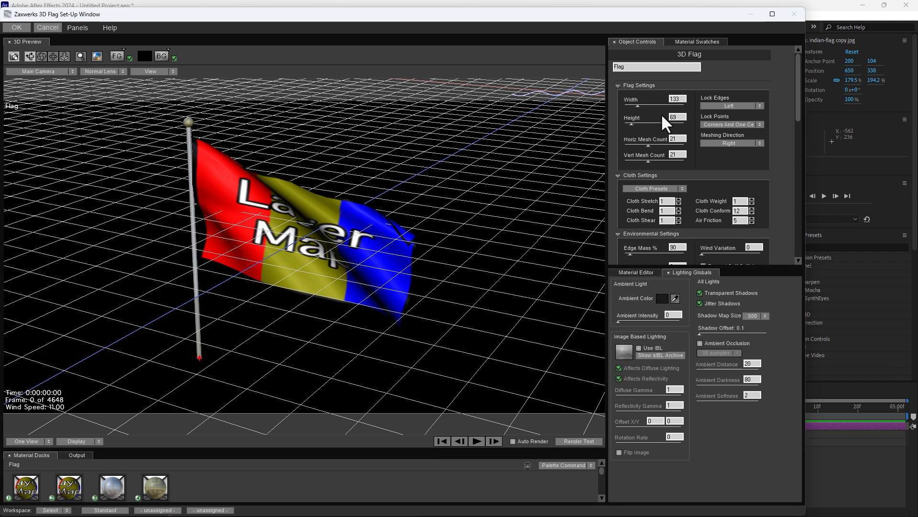
pyautogui.click(672, 160)
pyautogui.click(678, 145)
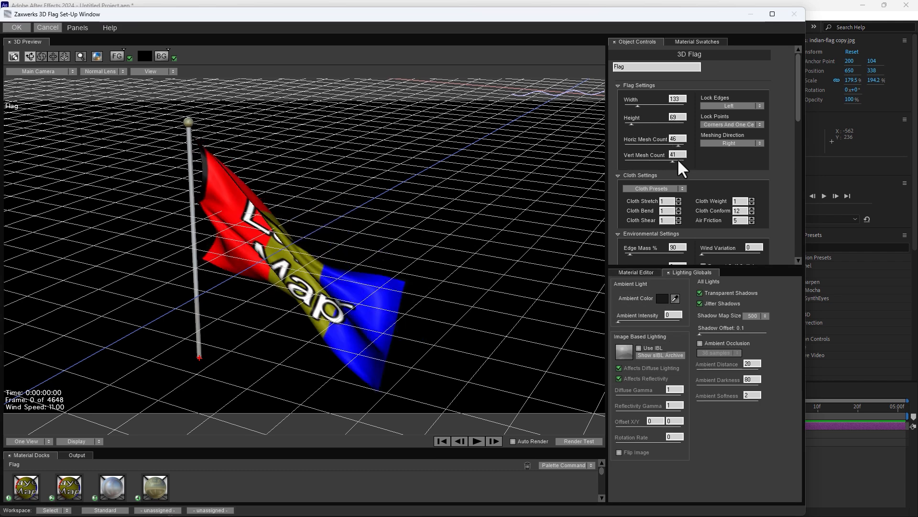
pyautogui.click(678, 161)
# Apply the Loose Flag cloth preset.
pyautogui.click(680, 188)
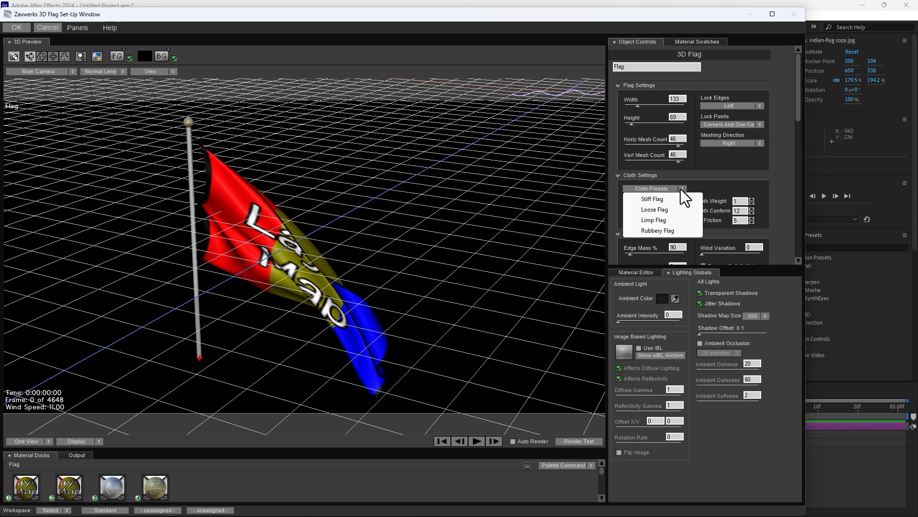
pyautogui.click(668, 210)
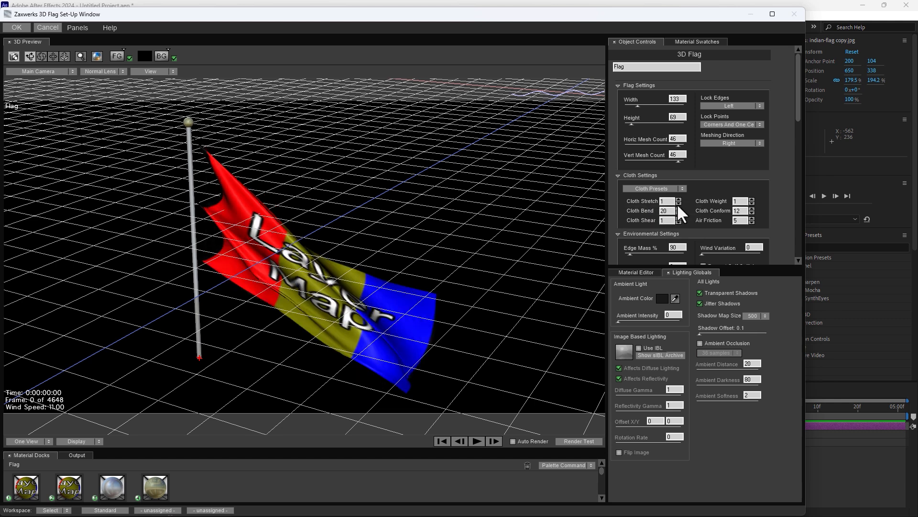
# Close the 3D Flag Set-Up window and set Pole Pos Y to -83.
pyautogui.click(19, 27)
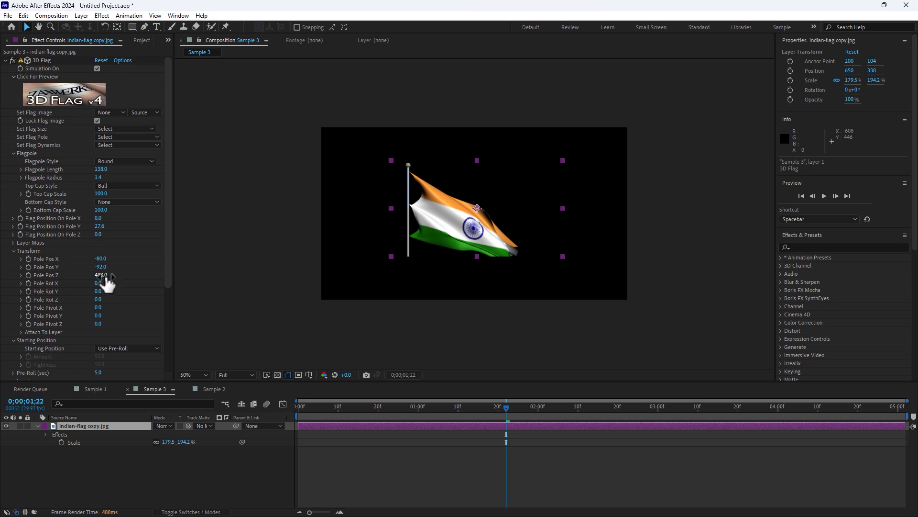
pyautogui.moveTo(101, 258); pyautogui.dragTo(106, 268)
pyautogui.hotkey('ctrl', 'z')
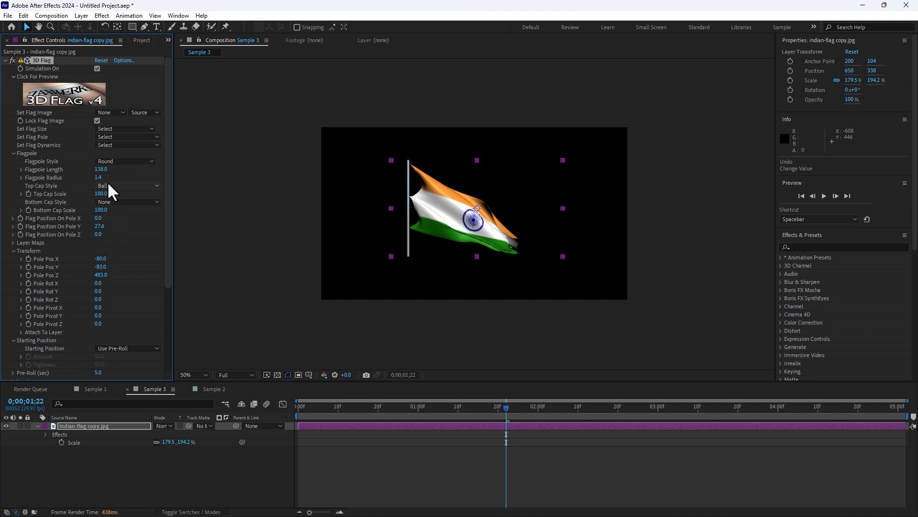
# Try the Flag Size presets 200 and 100.
pyautogui.click(123, 129)
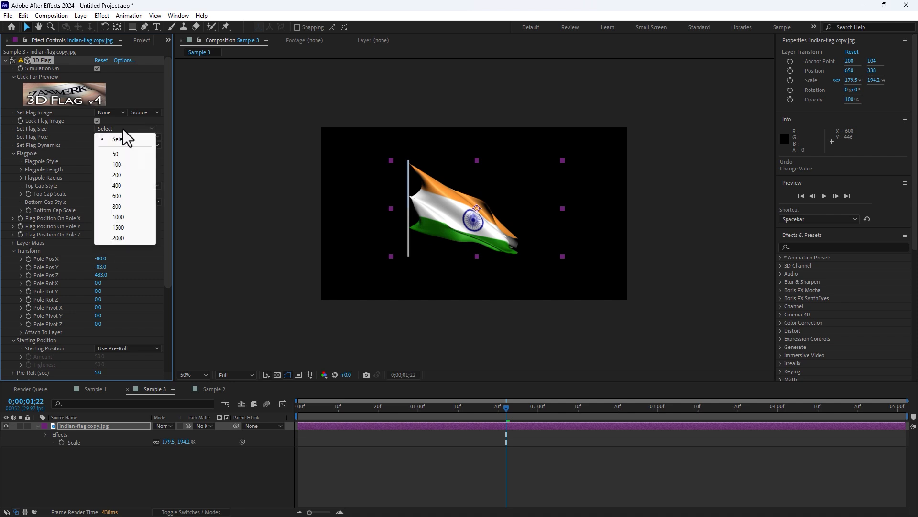
pyautogui.click(122, 174)
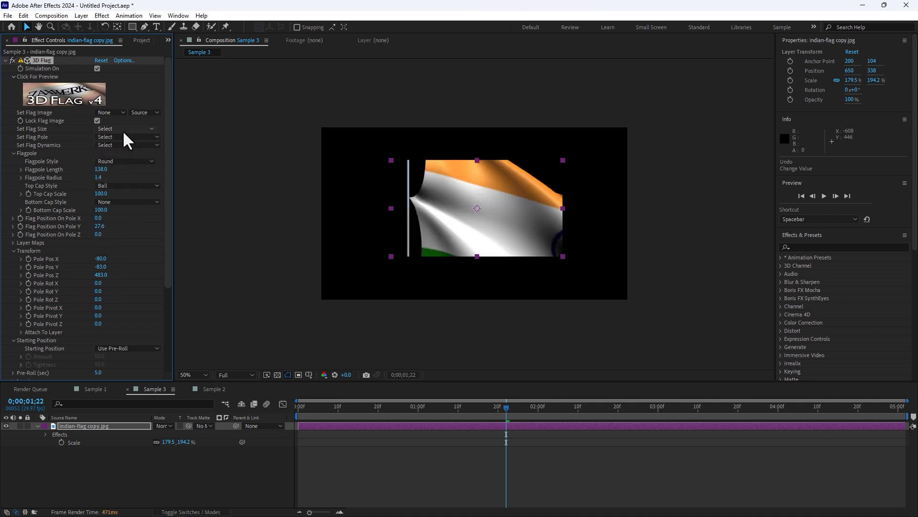
pyautogui.click(123, 130)
pyautogui.click(119, 162)
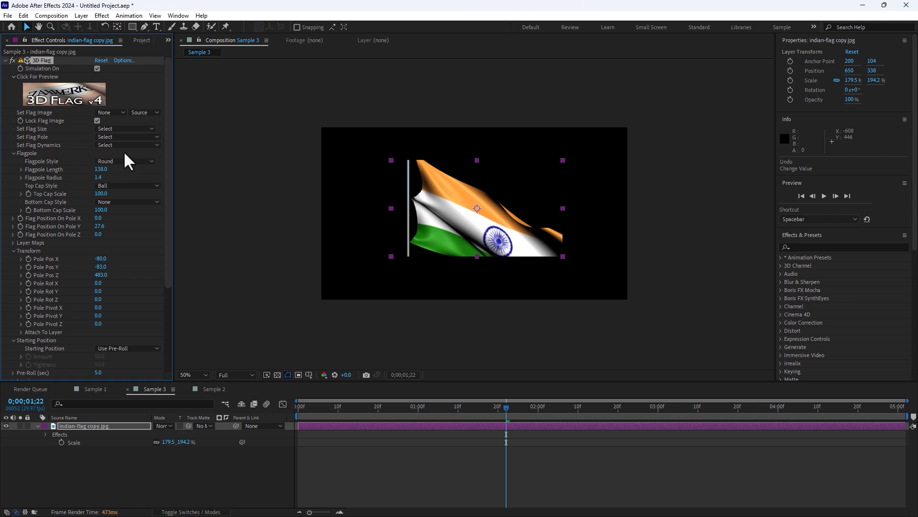
# Set Pole Pos Z to 347 and apply the Flag Size preset 50.
pyautogui.moveTo(102, 276); pyautogui.dragTo(48, 286)
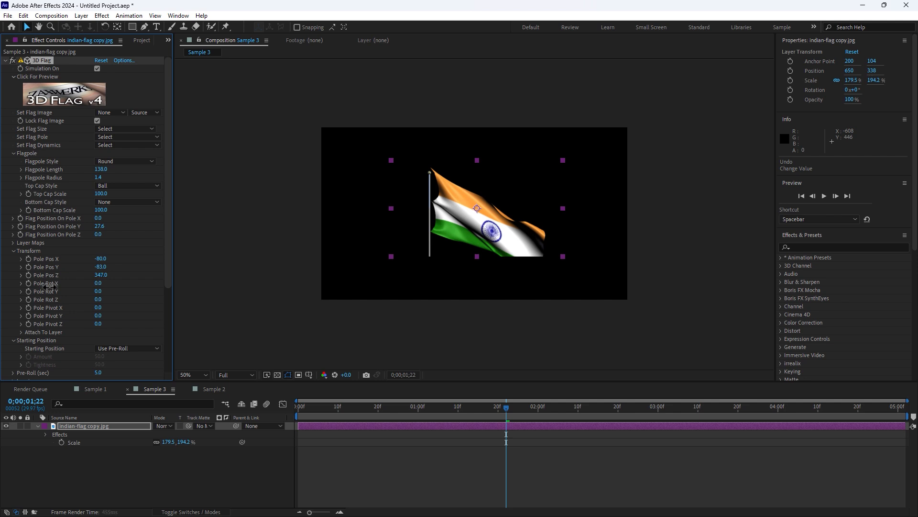
pyautogui.click(113, 128)
pyautogui.click(120, 163)
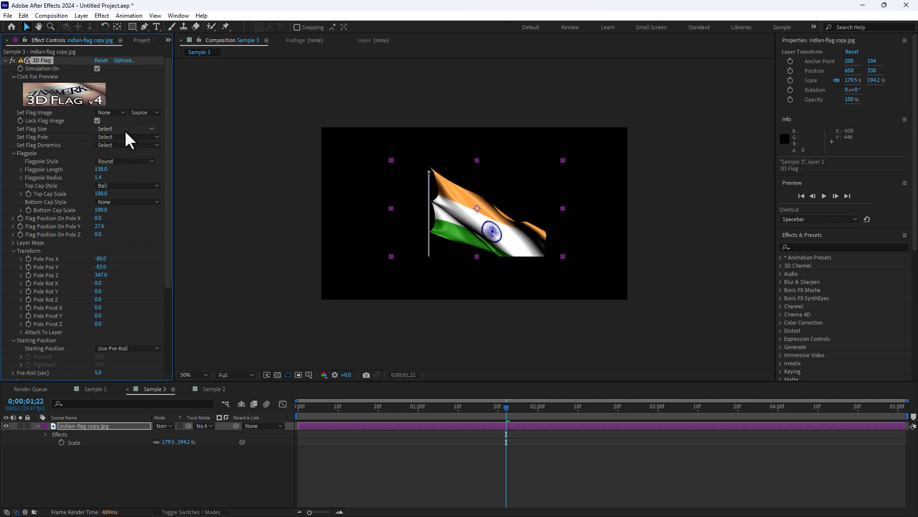
pyautogui.click(125, 130)
pyautogui.click(122, 154)
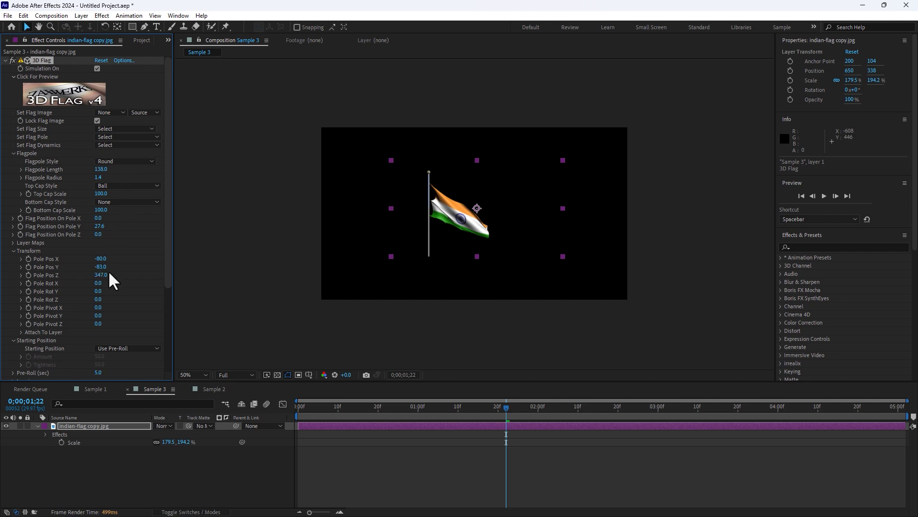
# Set Pole Pos Z to 489 and preview the waving flag from the start at a fitted view.
pyautogui.moveTo(102, 275); pyautogui.dragTo(165, 271)
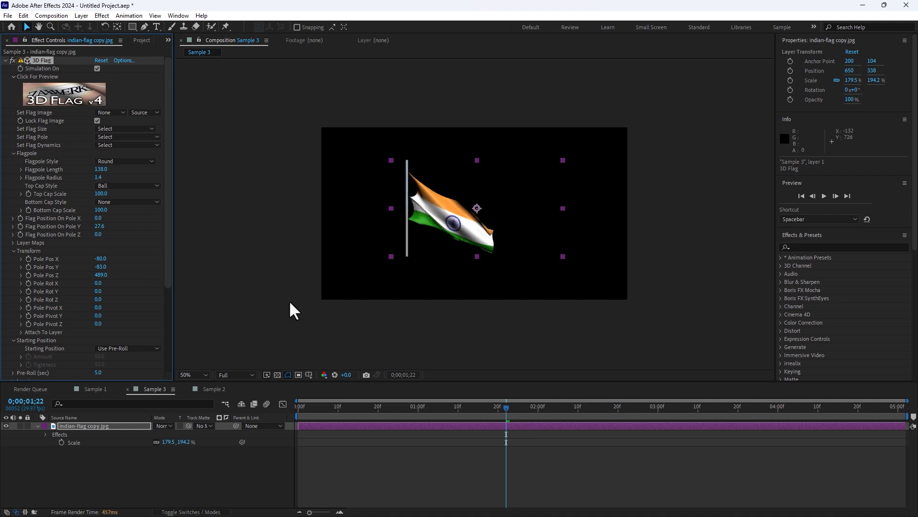
pyautogui.moveTo(329, 412); pyautogui.dragTo(289, 413)
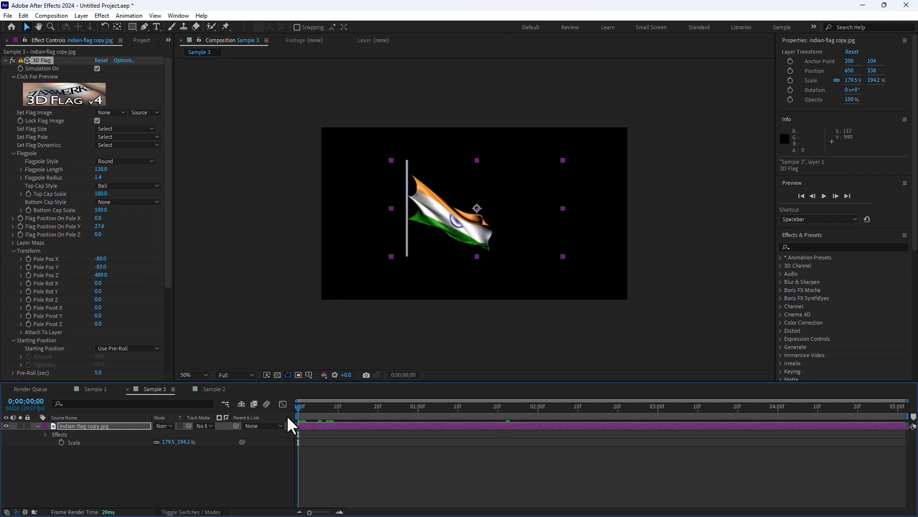
pyautogui.click(201, 375)
pyautogui.click(191, 214)
pyautogui.press('space')
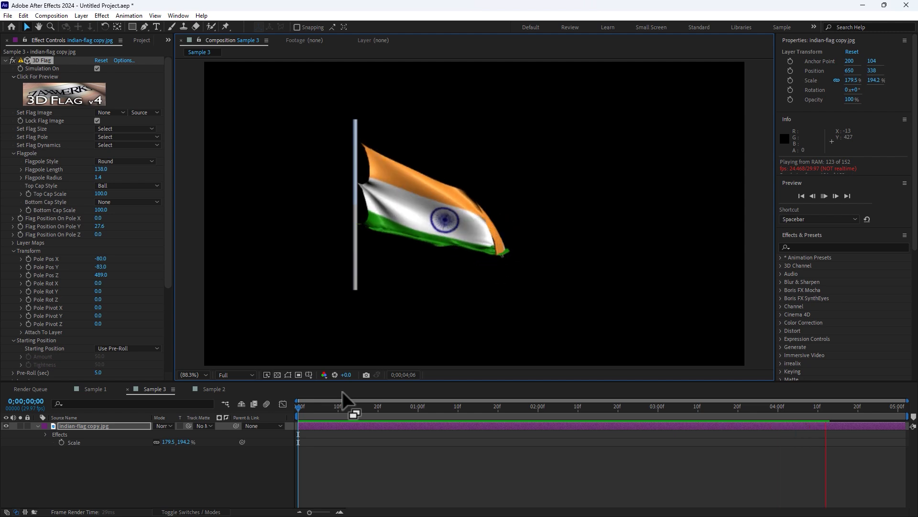
pyautogui.moveTo(168, 211); pyautogui.dragTo(168, 346)
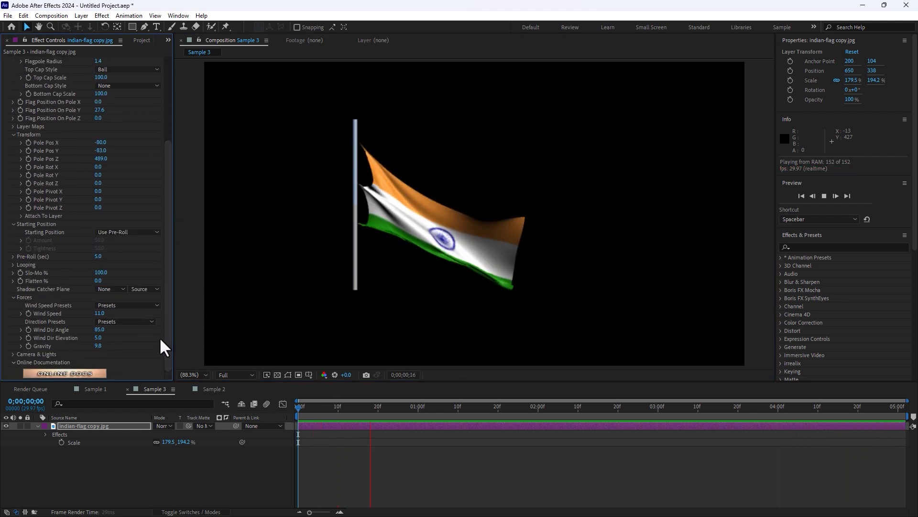
pyautogui.press('space')
# Turn off Use Comp Camera, set Light 1 Intensity 122, Direction 25, Elevation 12, and preview the flag.
pyautogui.click(13, 354)
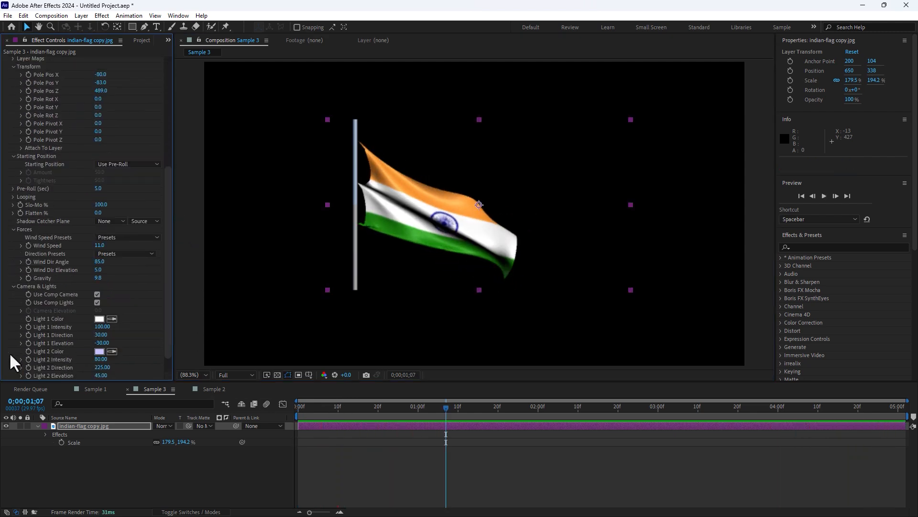
pyautogui.click(98, 294)
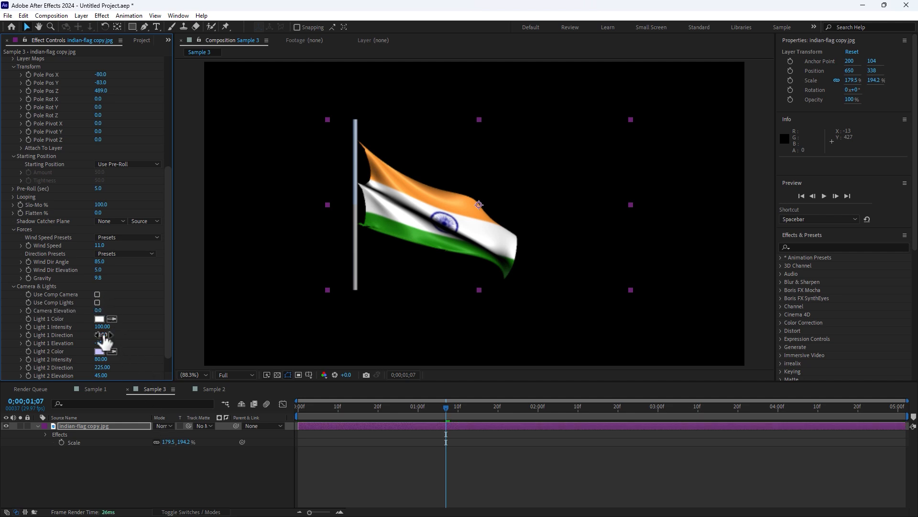
pyautogui.moveTo(101, 359)
pyautogui.mouseDown()
pyautogui.moveTo(114, 357)
pyautogui.moveTo(99, 338)
pyautogui.moveTo(105, 336)
pyautogui.moveTo(93, 342)
pyautogui.moveTo(122, 338)
pyautogui.moveTo(113, 325)
pyautogui.mouseUp()
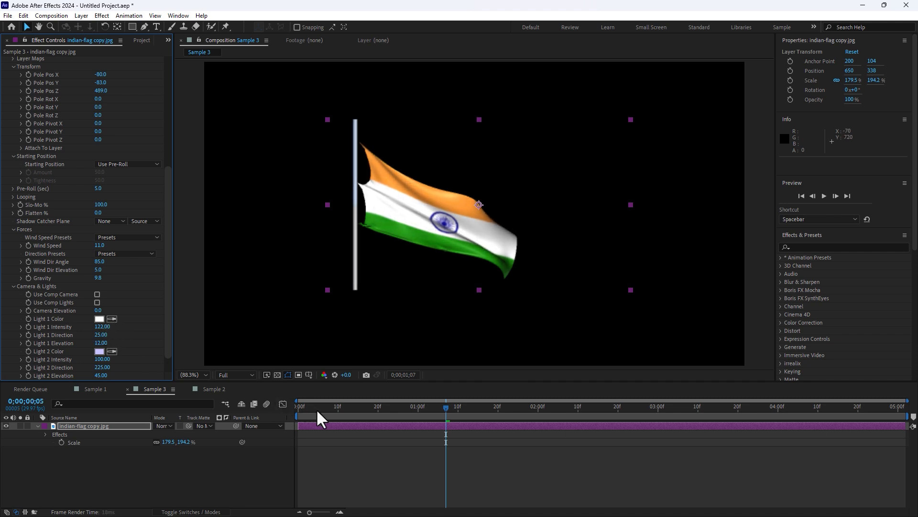
pyautogui.press('space')
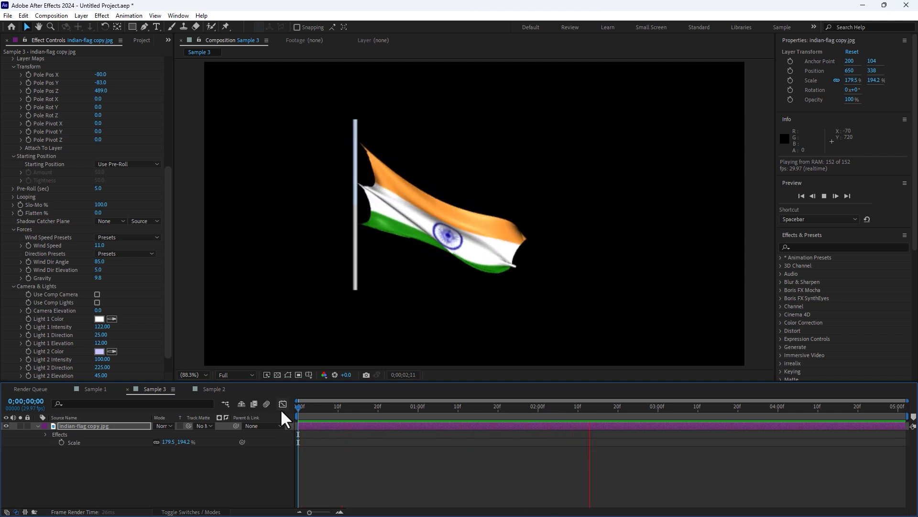
pyautogui.press('space')
# Open the Sample 2 composition, then the Sample 1 composition, to review them.
pyautogui.click(213, 389)
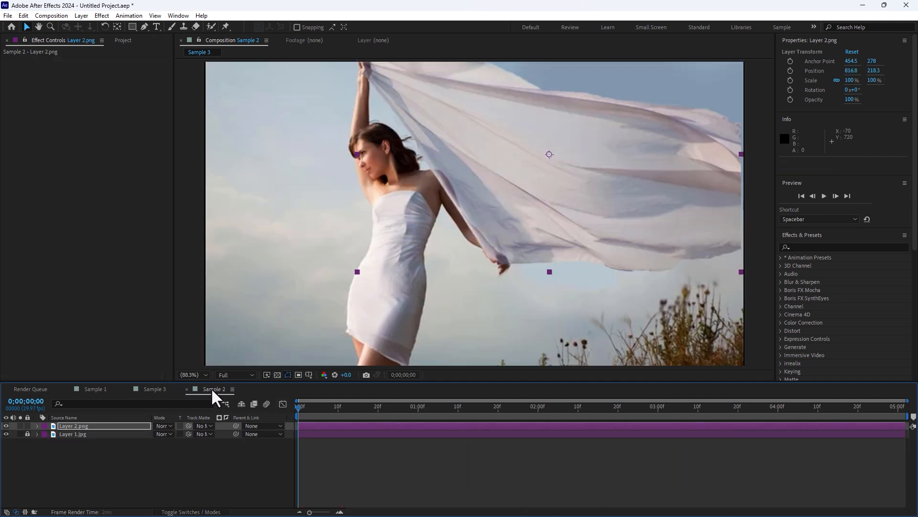
pyautogui.press(',')
pyautogui.press(',')
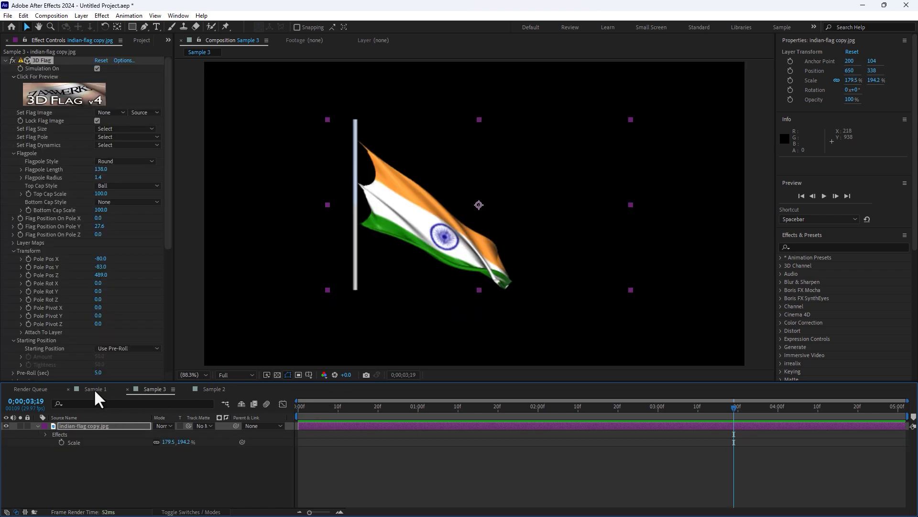
pyautogui.click(94, 388)
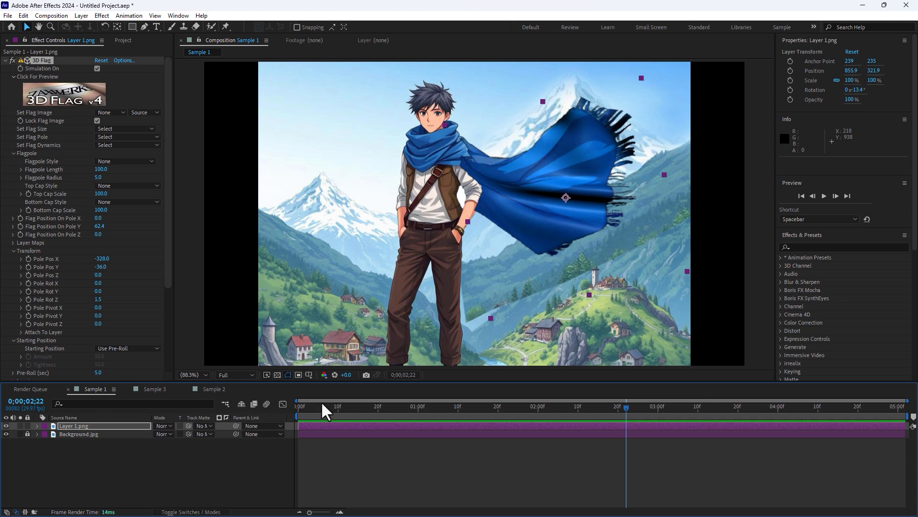